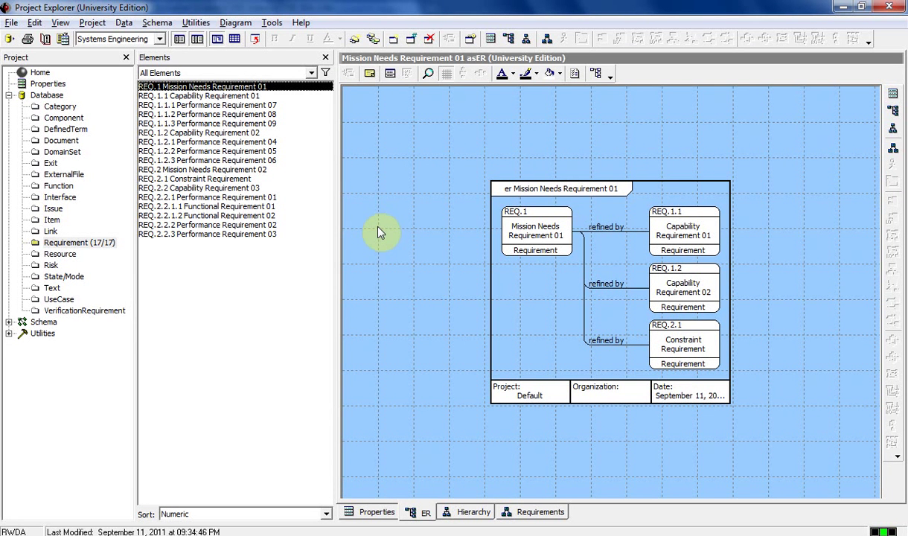
Open Mission Needs Requirement 01's ER diagram in a separate window and turn off its grid lines.
left_click(894, 111)
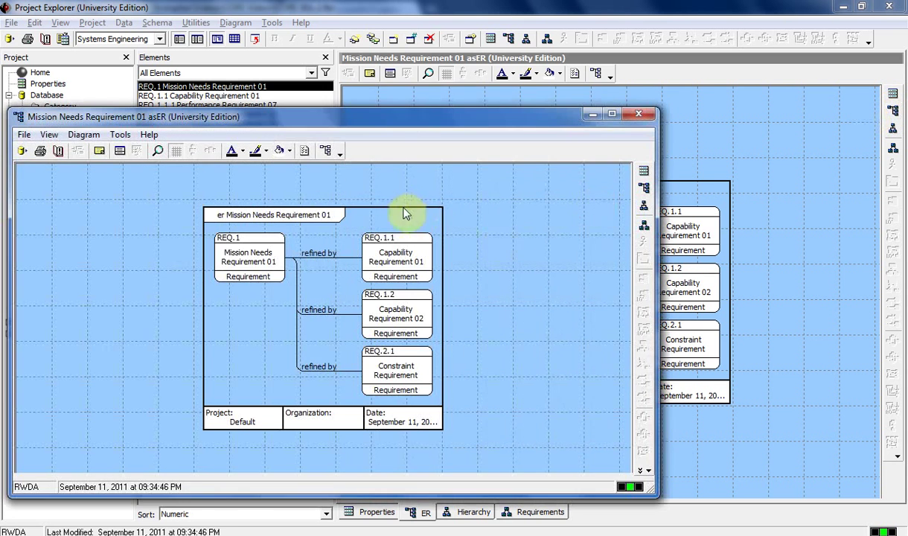
left_click_drag(521, 118, 594, 88)
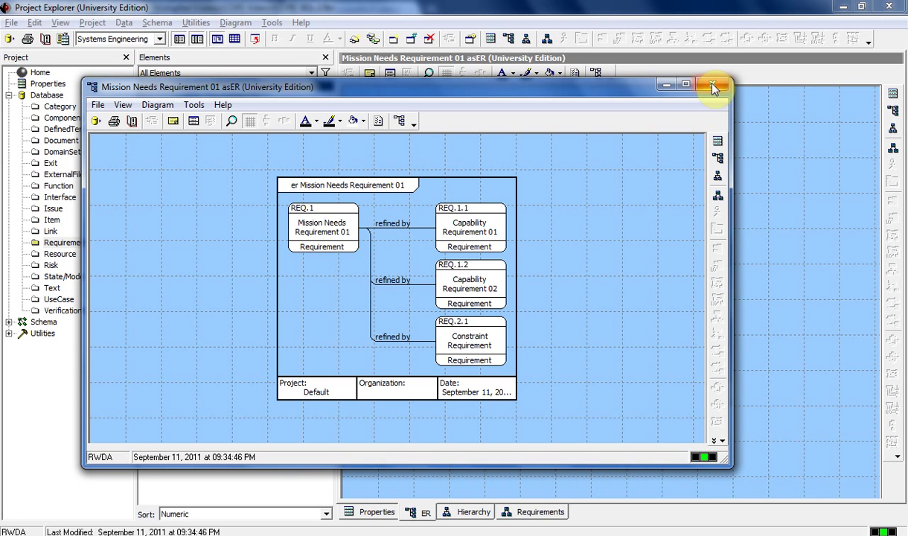
left_click(252, 122)
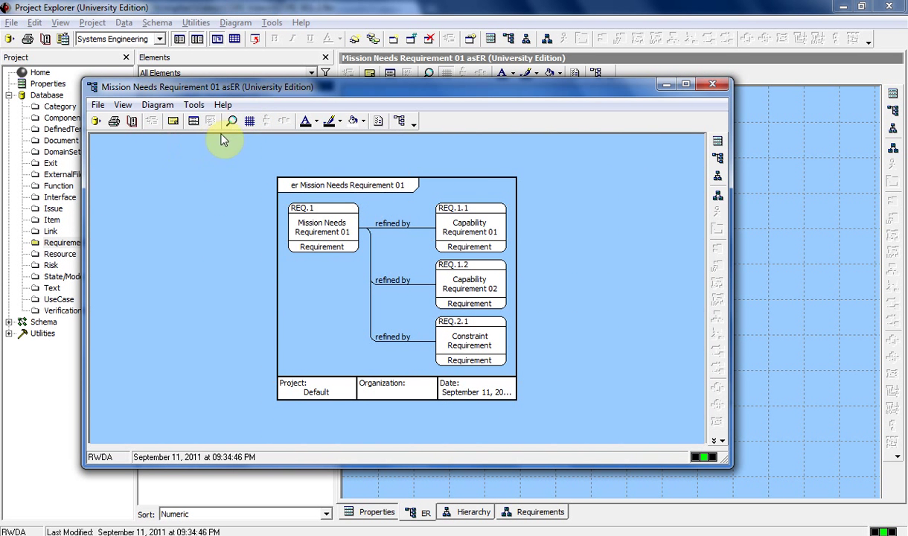
left_click(250, 123)
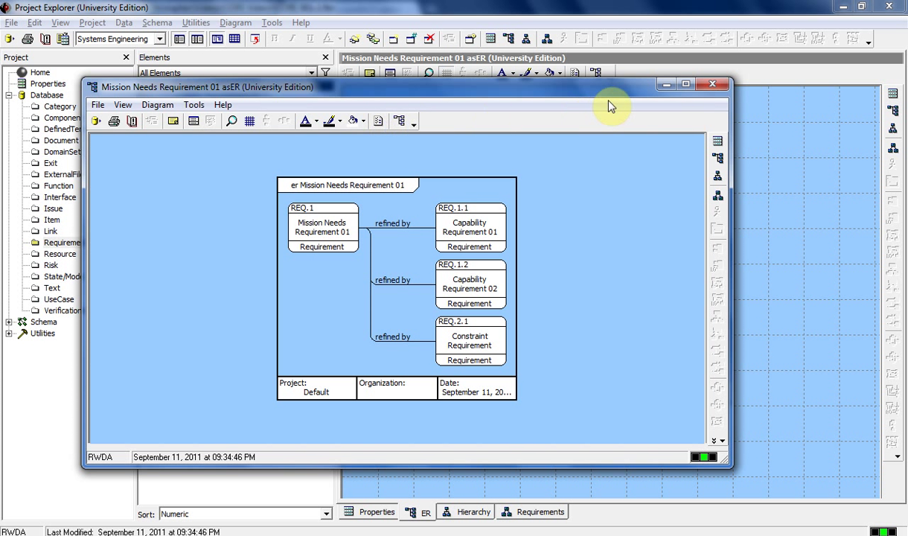
Close the floating ER window, switch to the Hierarchy view, and close the Project and Elements panels.
left_click(715, 85)
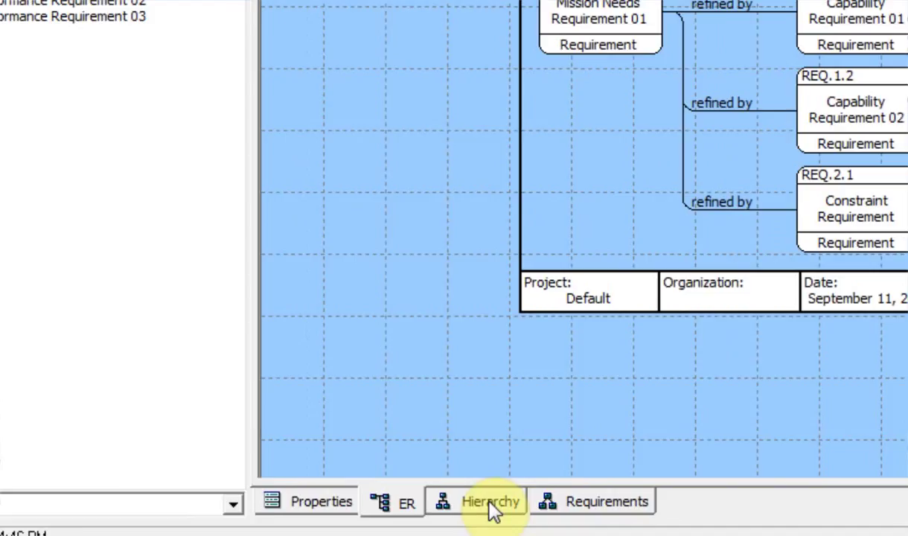
left_click(502, 487)
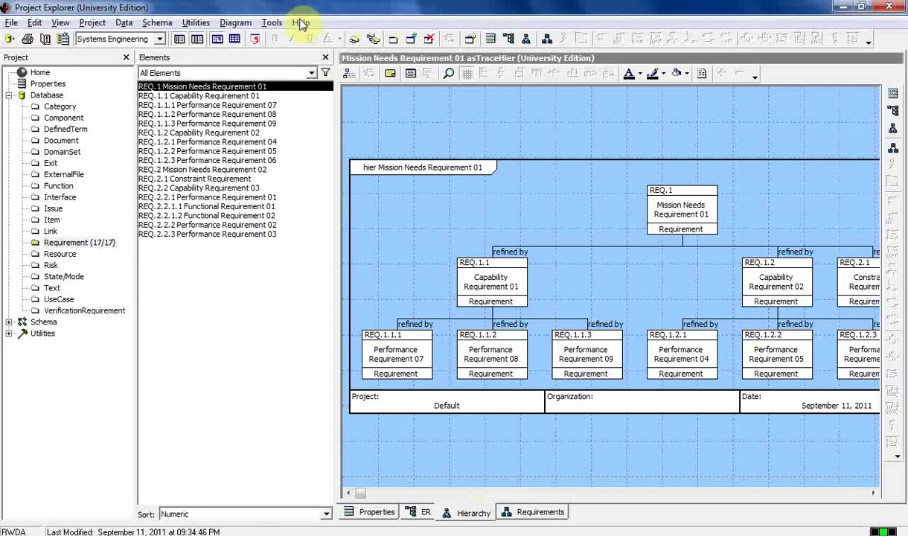
left_click(126, 58)
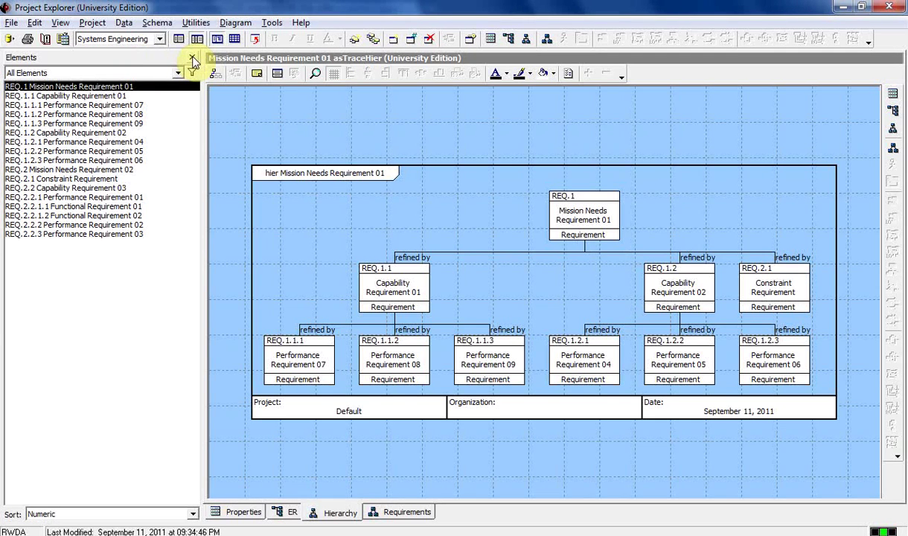
left_click(192, 58)
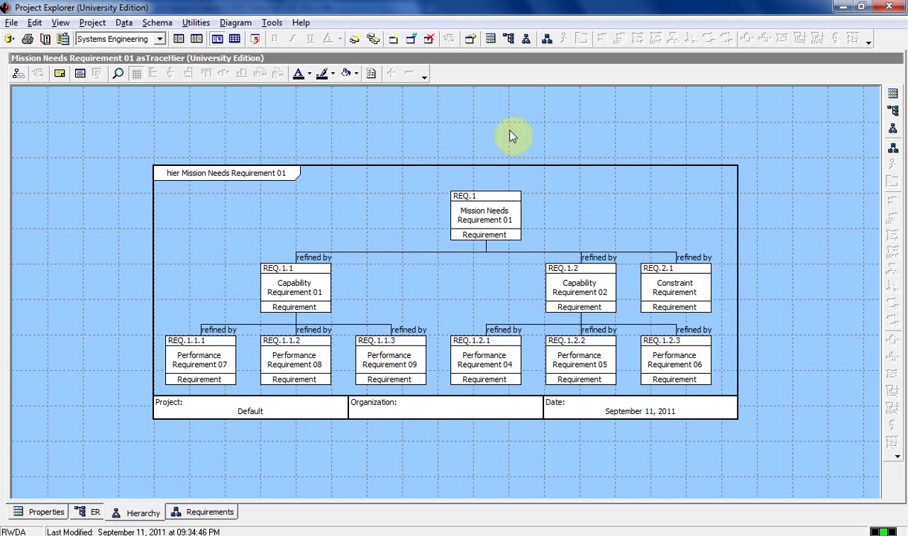
Hide the hierarchy grid and move the REQ.1.1 Capability Requirement 01 branch below REQ.1.2.
left_click(136, 72)
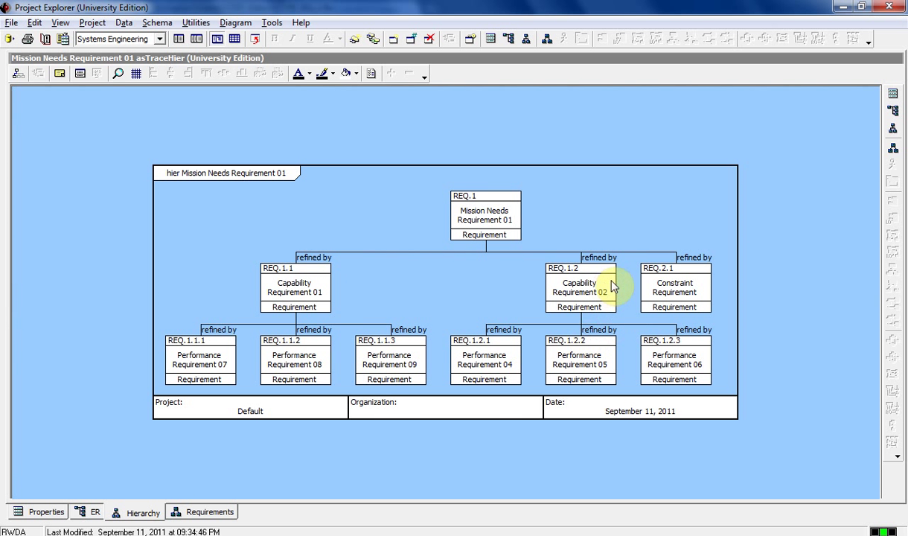
left_click(676, 286)
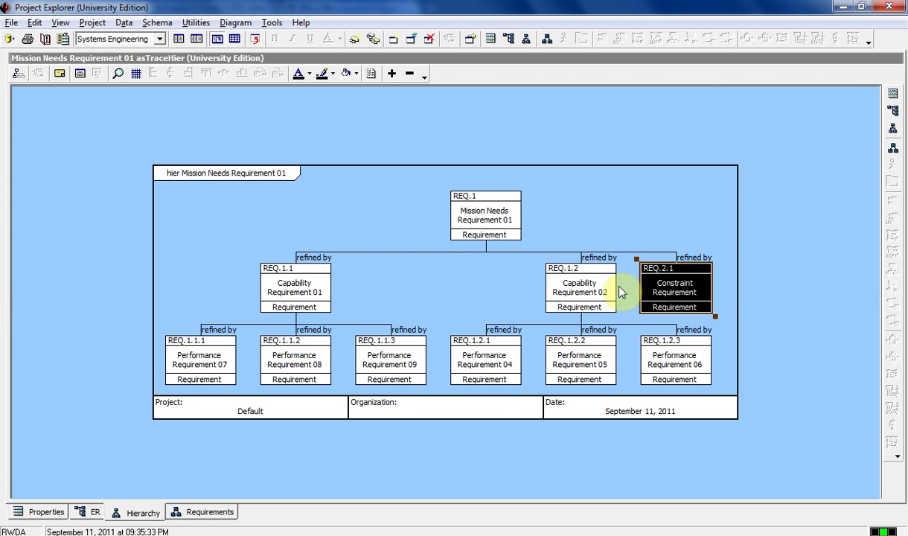
left_click(558, 287)
left_click(304, 282)
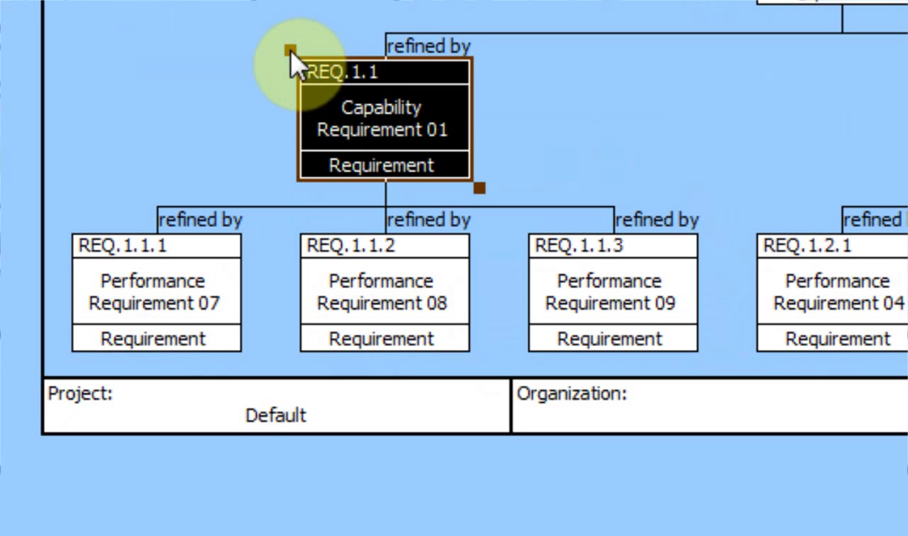
left_click_drag(290, 51, 287, 343)
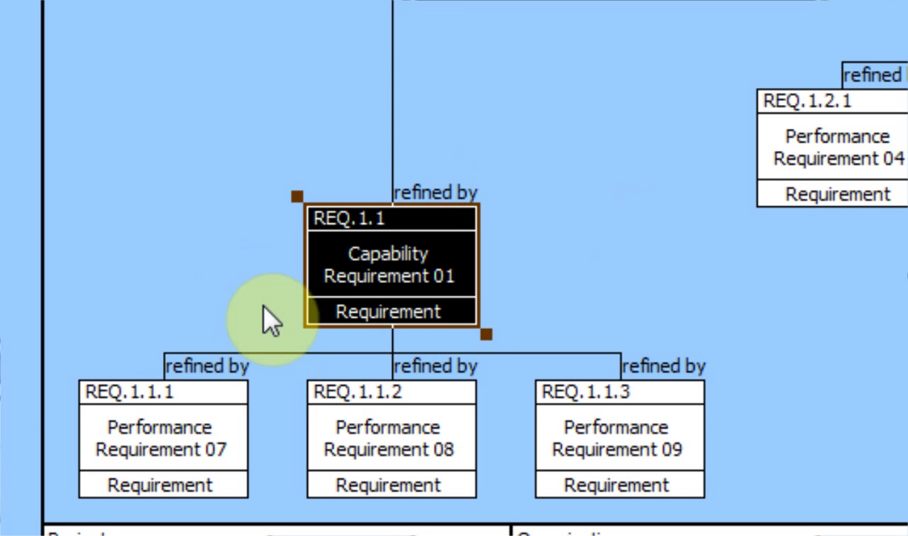
left_click(294, 193)
left_click_drag(294, 193, 632, 221)
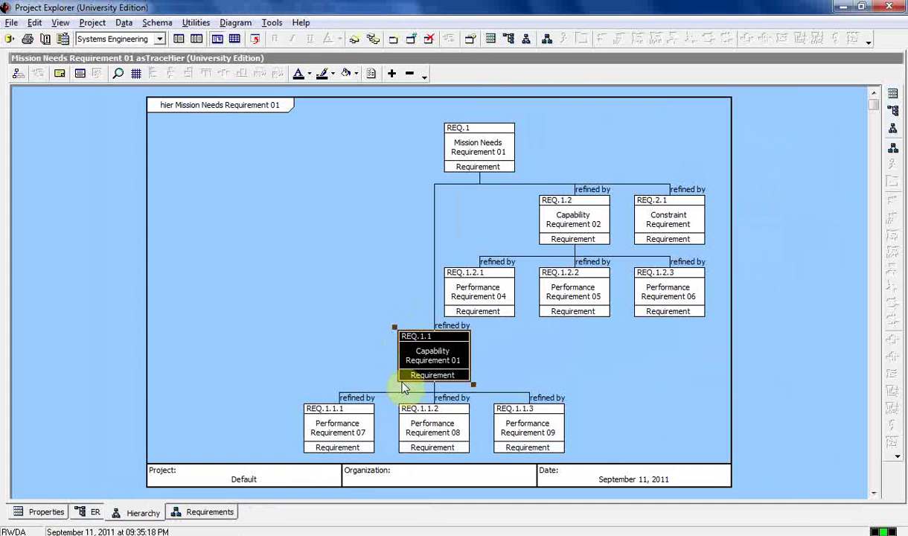
Move Performance Requirements 07, 09, 04 and 06 lower, closer together in a staggered layout.
left_click(455, 442)
left_click_drag(297, 396, 335, 462)
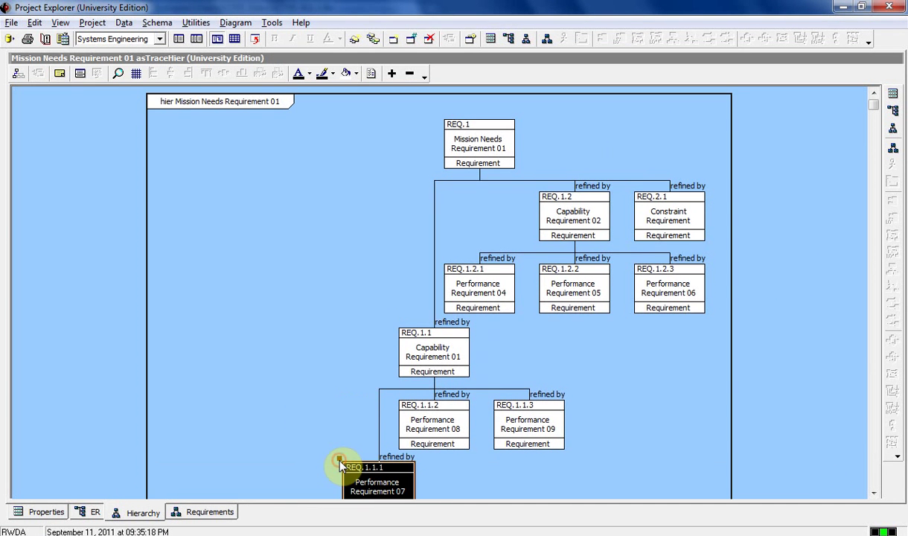
left_click(500, 426)
left_click_drag(489, 399, 441, 466)
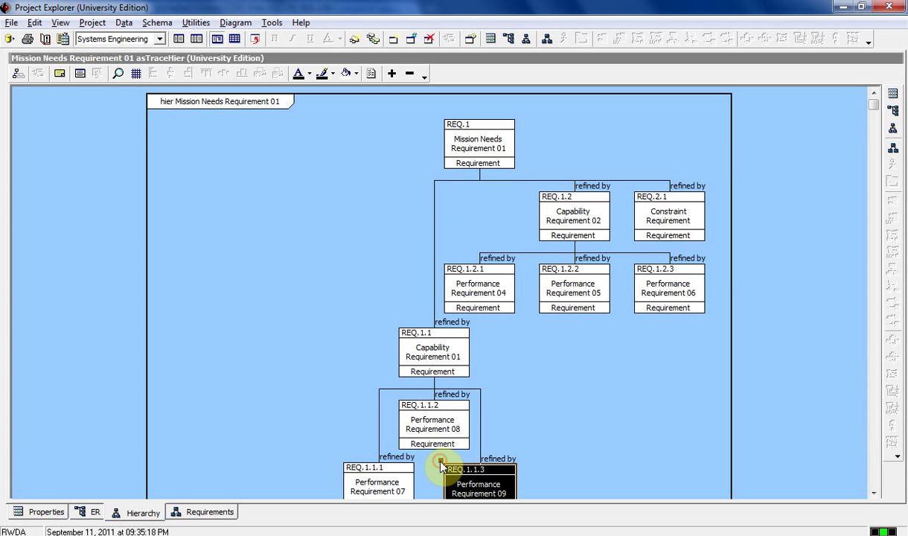
left_click(493, 286)
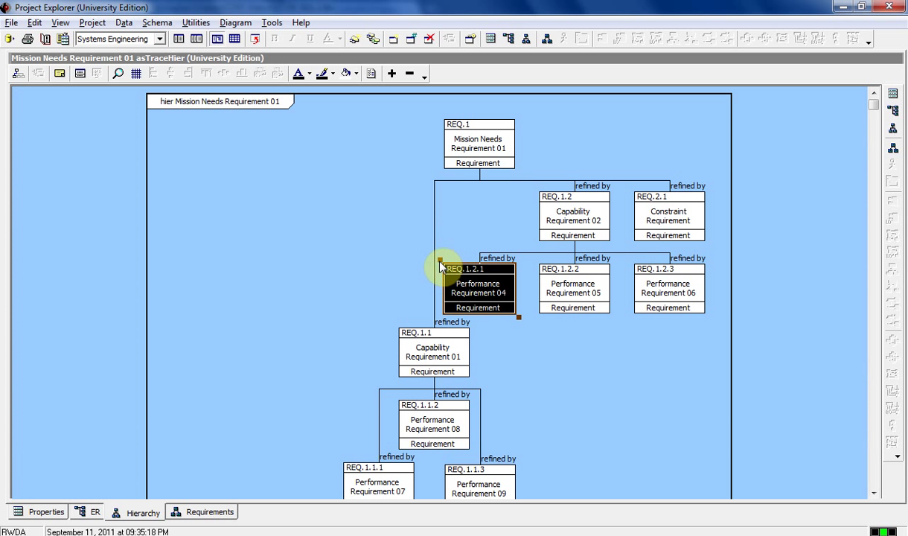
left_click_drag(440, 264, 486, 328)
left_click(655, 286)
left_click_drag(632, 265, 587, 327)
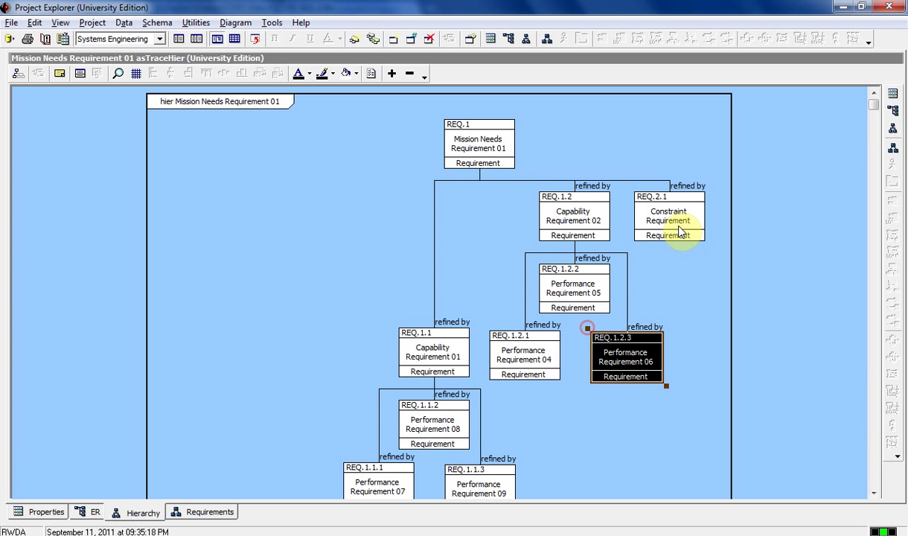
Place Constraint Requirement left of Capability Requirement 02 and reposition the top Mission Needs Requirement 01 box.
left_click(651, 210)
left_click_drag(630, 190, 453, 190)
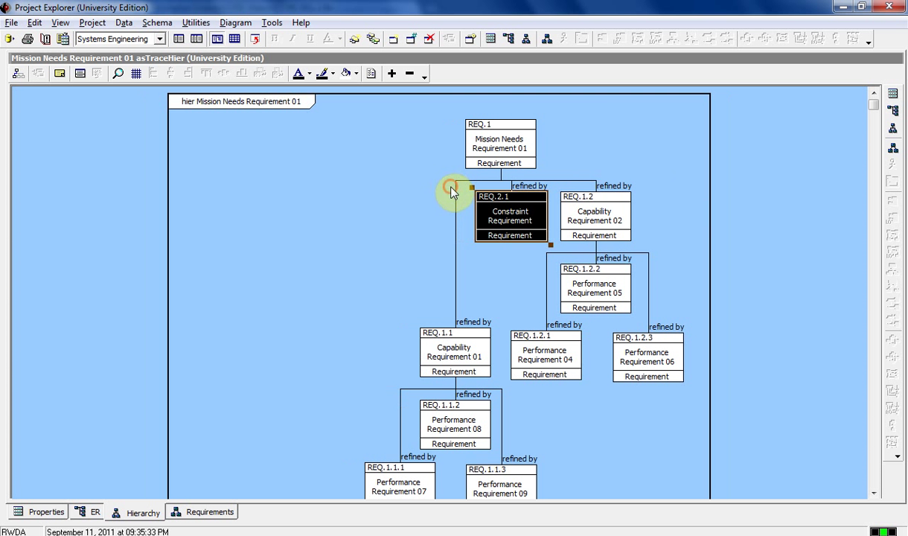
left_click(514, 130)
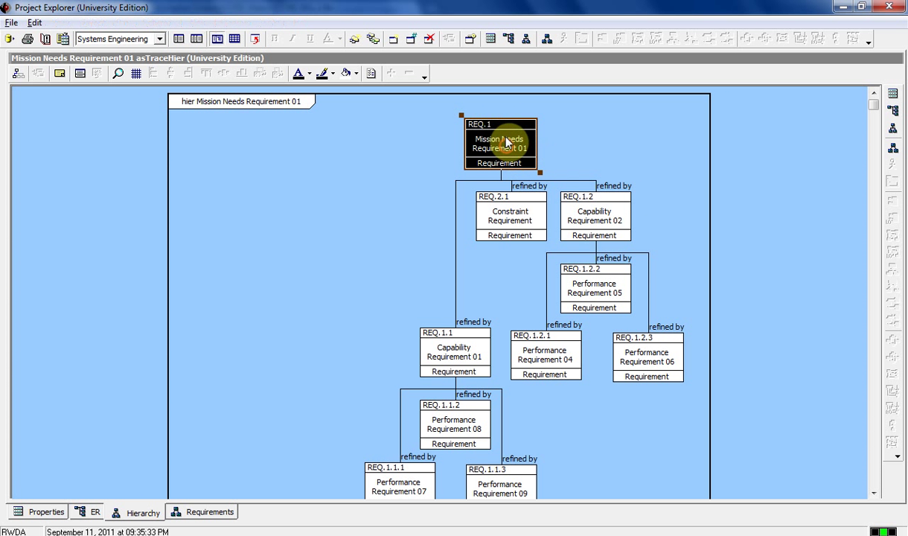
left_click_drag(461, 117, 157, 106)
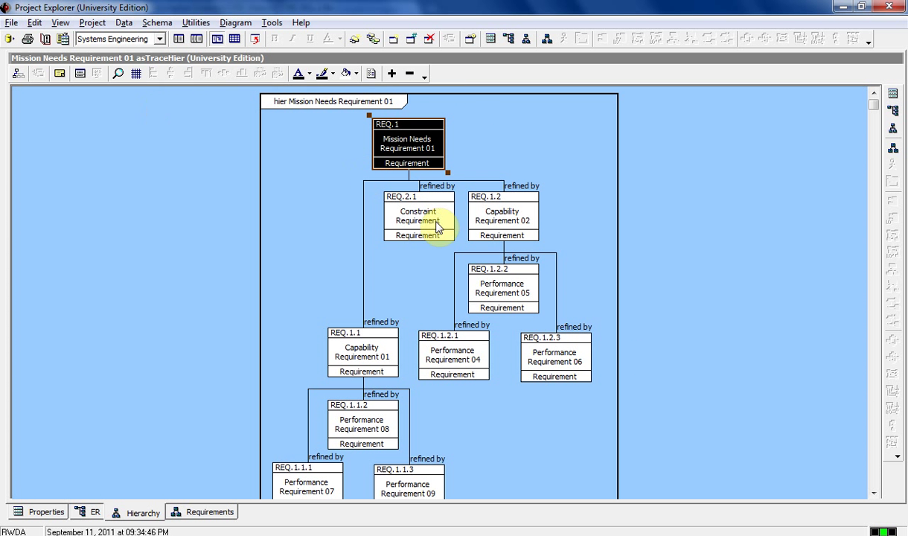
left_click(674, 237)
scroll(693, 261, "down", 5)
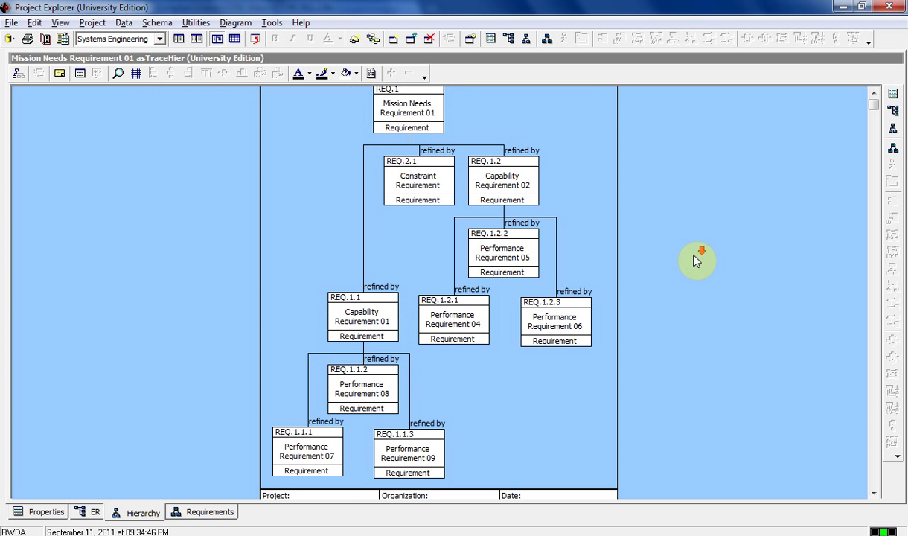
scroll(681, 297, "up", 4)
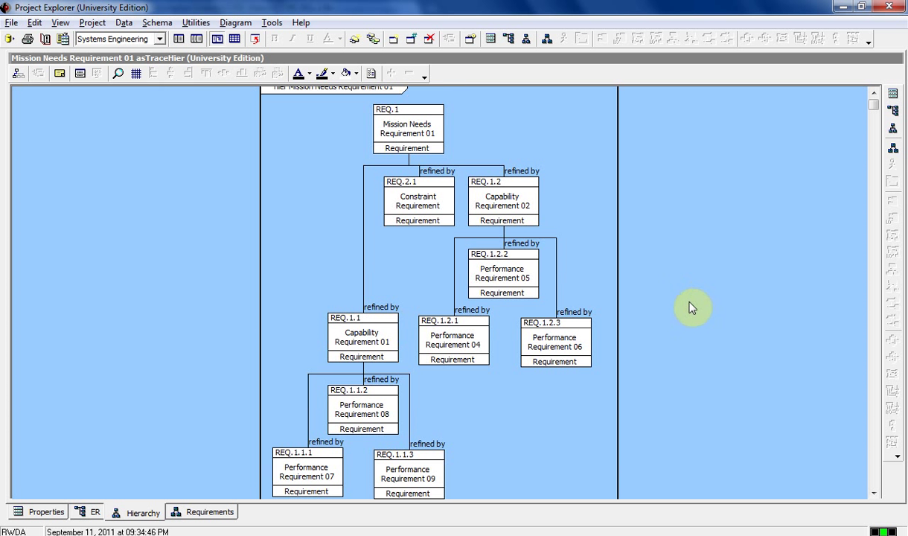
scroll(689, 307, "up", 1)
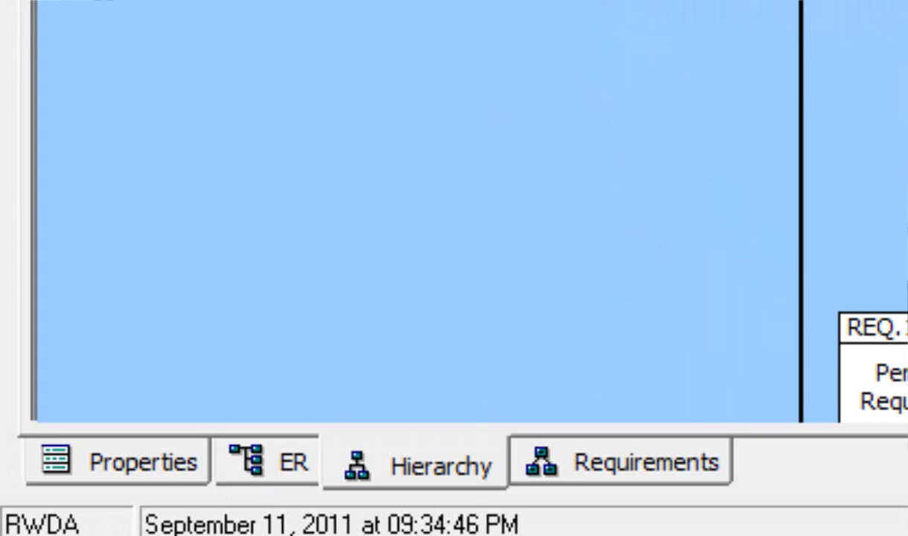
Switch to the requirements diagram view of Mission Needs Requirement 01.
left_click(611, 480)
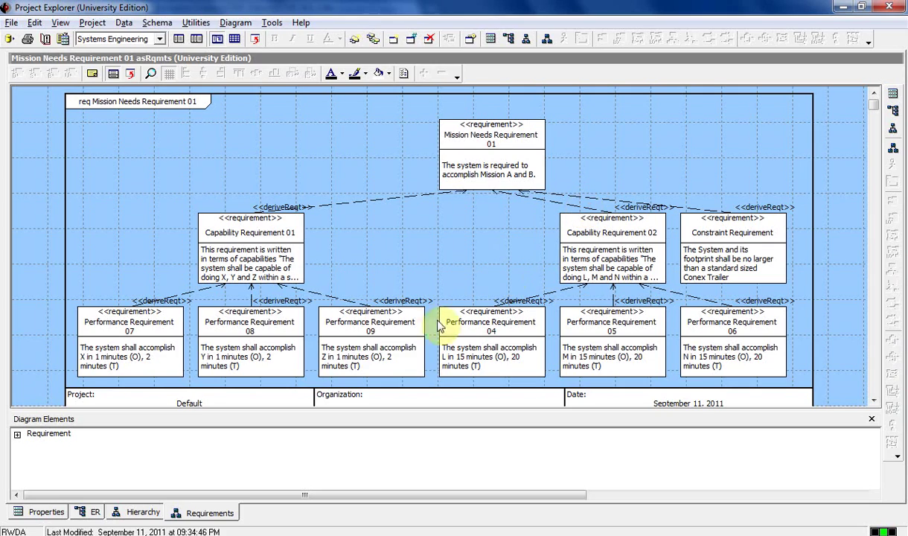
left_click(227, 317)
left_click(491, 138)
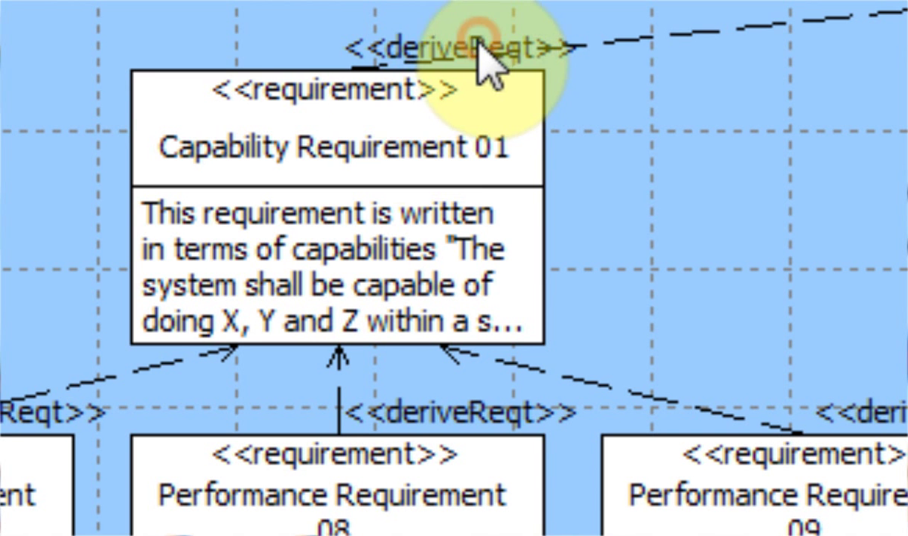
Widen the Capability Requirement 01 box and move Performance Requirement 09 to the diagram's bottom edge.
left_click(362, 207)
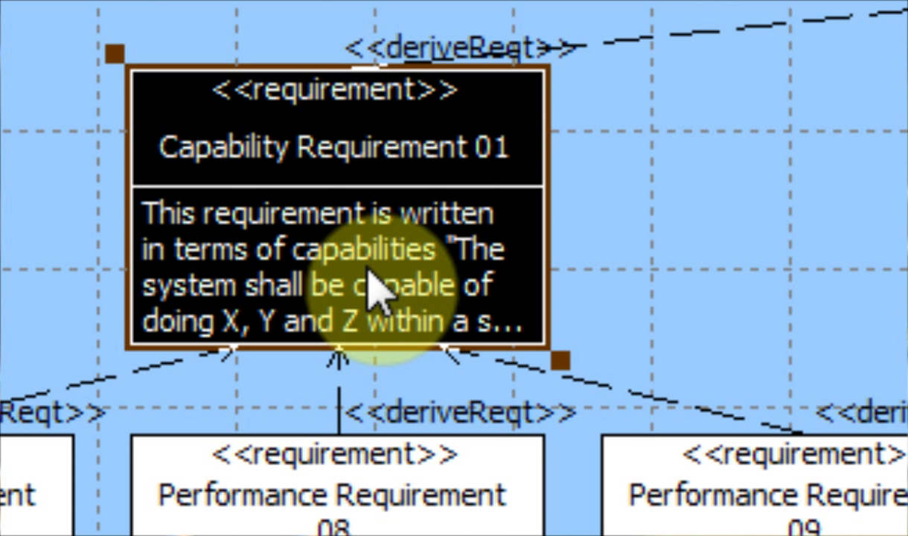
left_click(560, 359)
left_click_drag(560, 360, 902, 344)
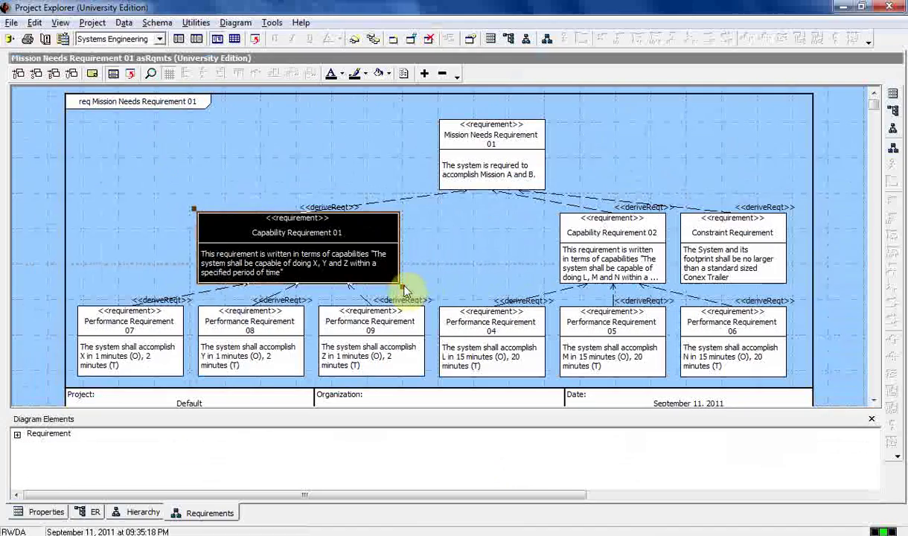
left_click(346, 323)
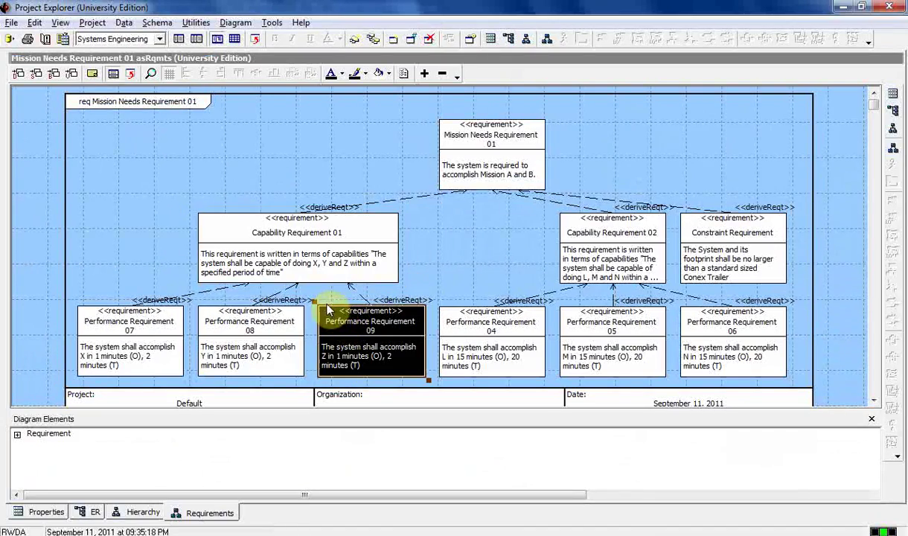
left_click_drag(317, 301, 317, 381)
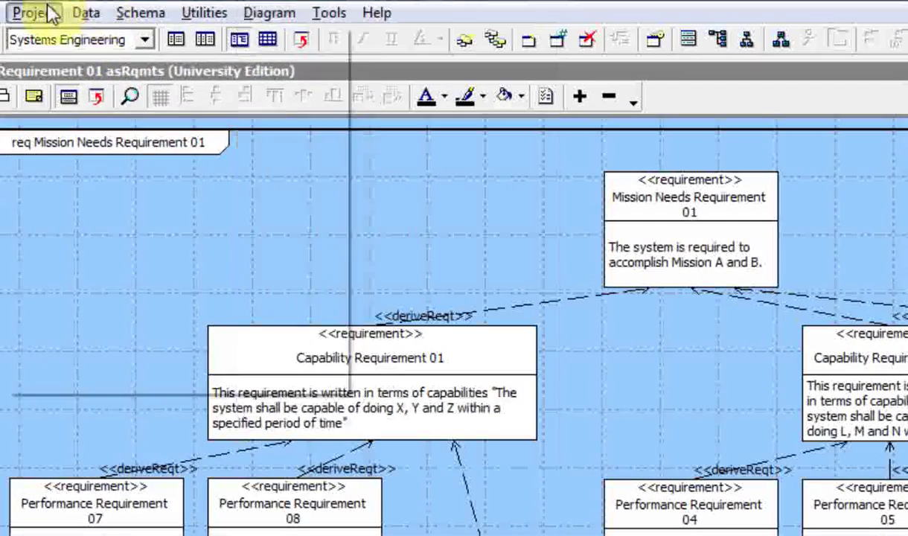
left_click(109, 20)
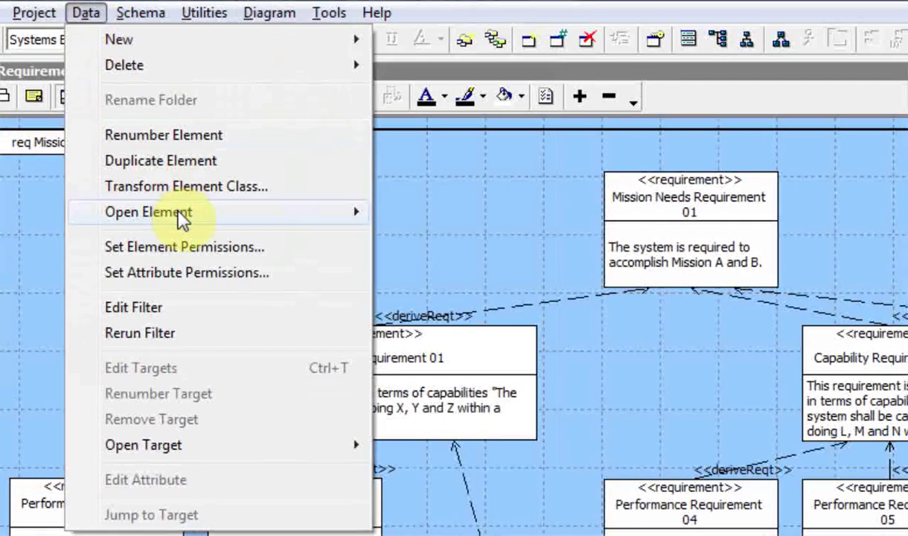
mouse_move(183, 217)
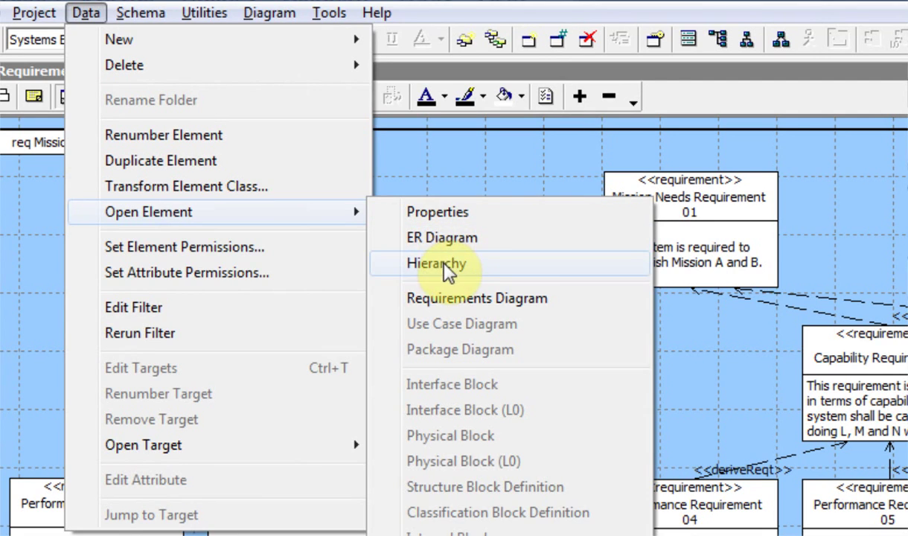
left_click(444, 243)
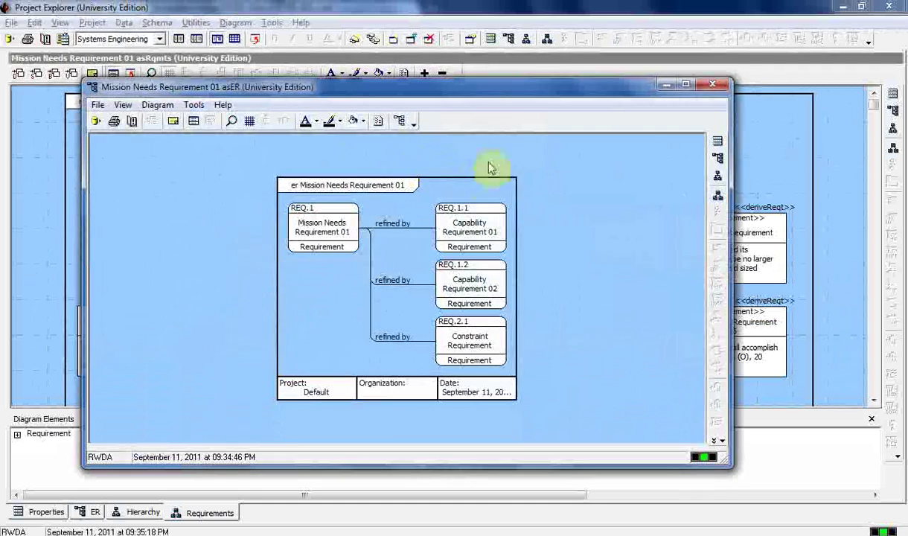
left_click(715, 87)
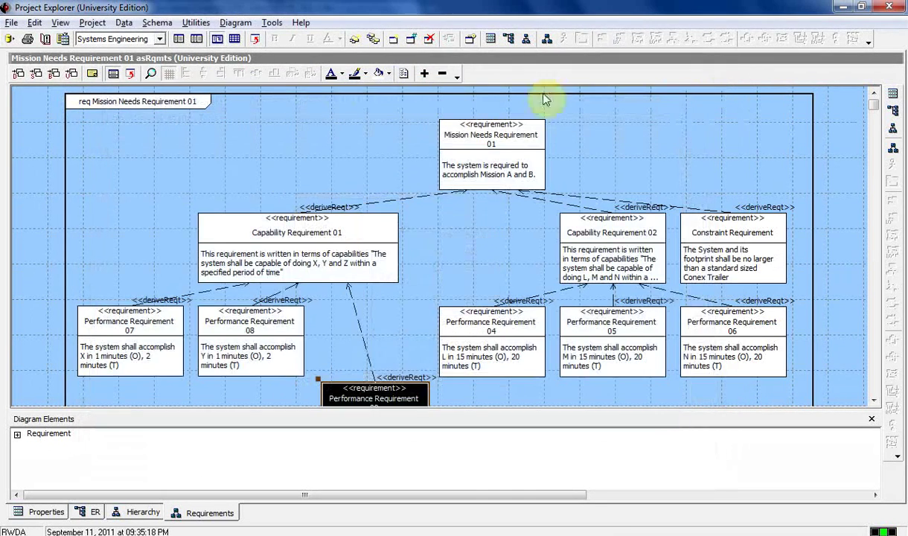
Show the Properties view with the Elements list and select Mission Needs Requirement 01.
left_click(52, 514)
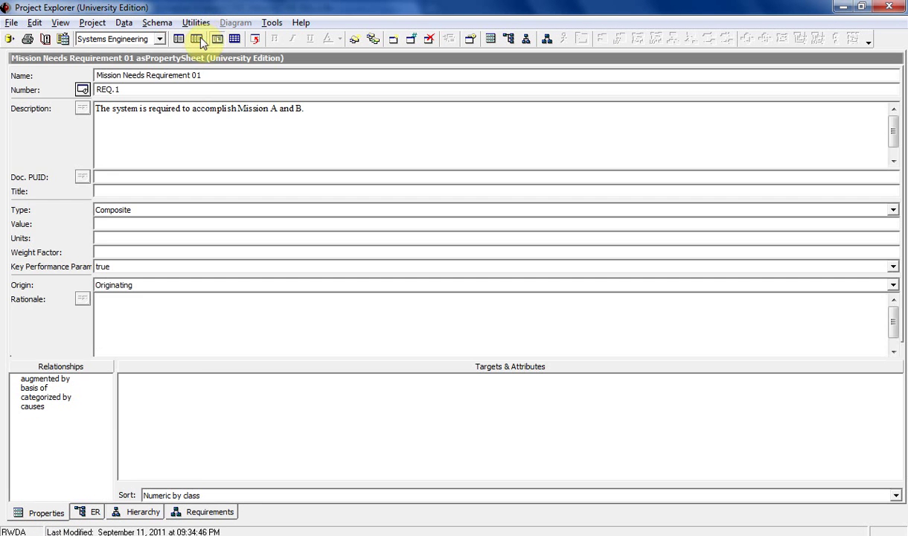
left_click(198, 38)
left_click(96, 87)
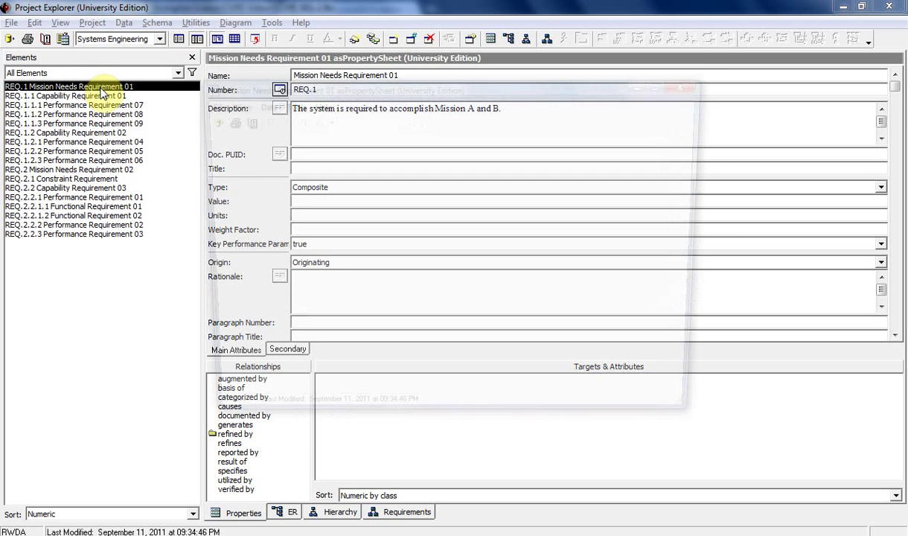
Pop out the property sheet, open and close its ER diagram, then close the floating sheet.
left_click_drag(414, 90, 392, 58)
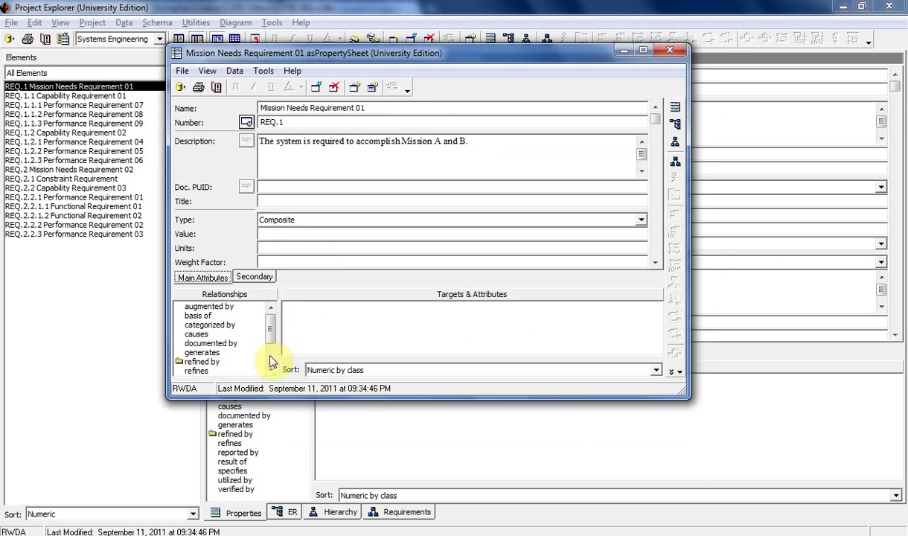
left_click(676, 140)
left_click(683, 69)
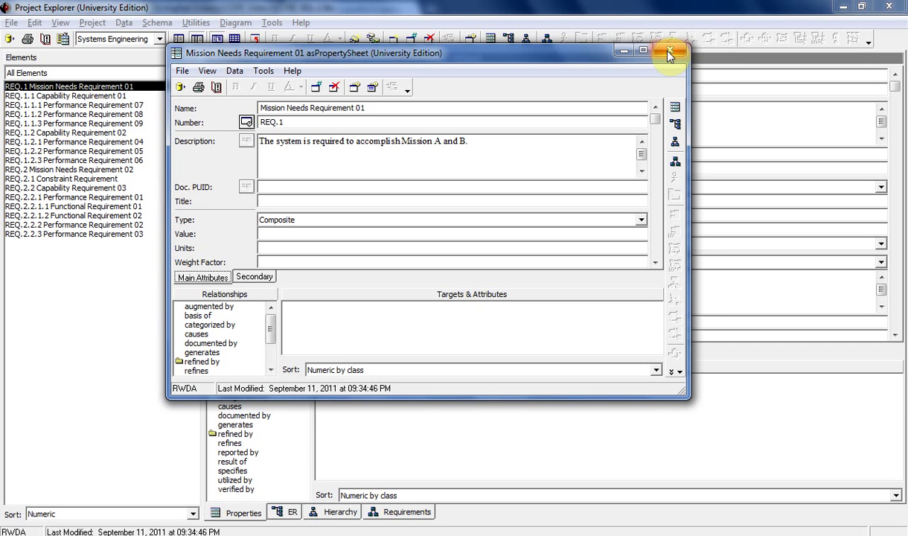
left_click(669, 52)
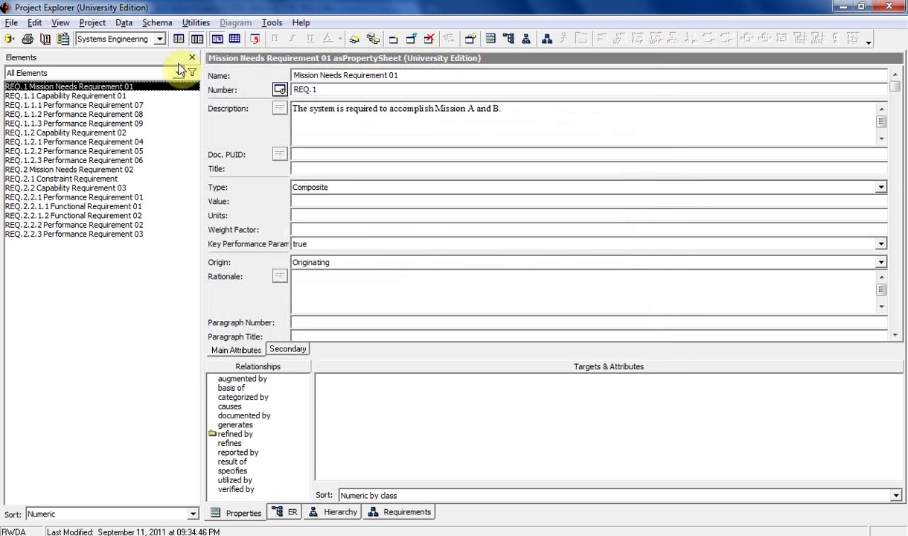
Bring up the Open Element view choices for REQ.1 Mission Needs Requirement 01.
right_click(106, 88)
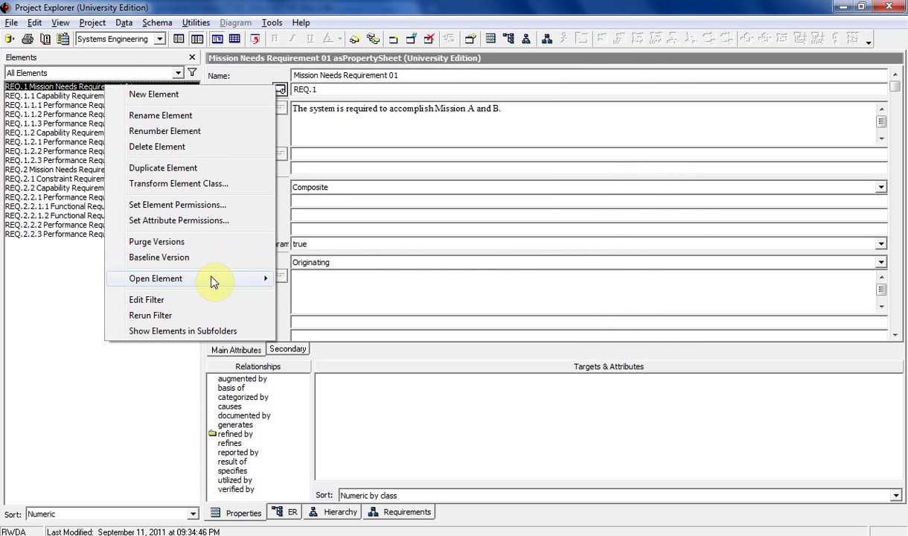
mouse_move(213, 281)
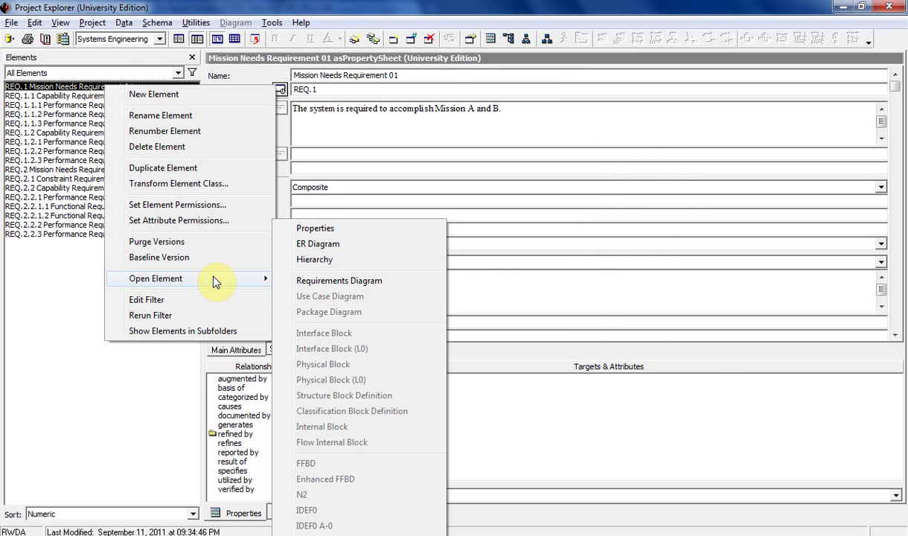
Open Mission Needs Requirement 01 as an ER diagram, then close that diagram window.
left_click(310, 244)
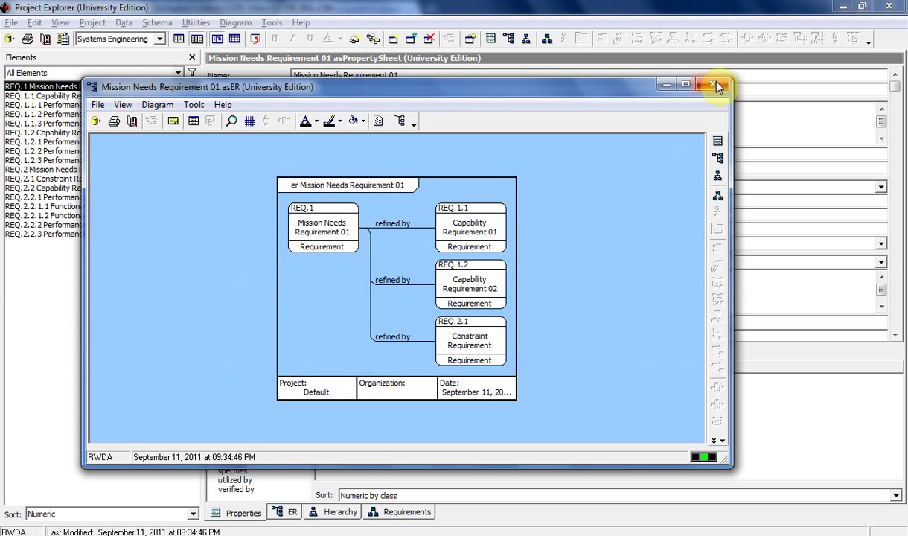
left_click(717, 87)
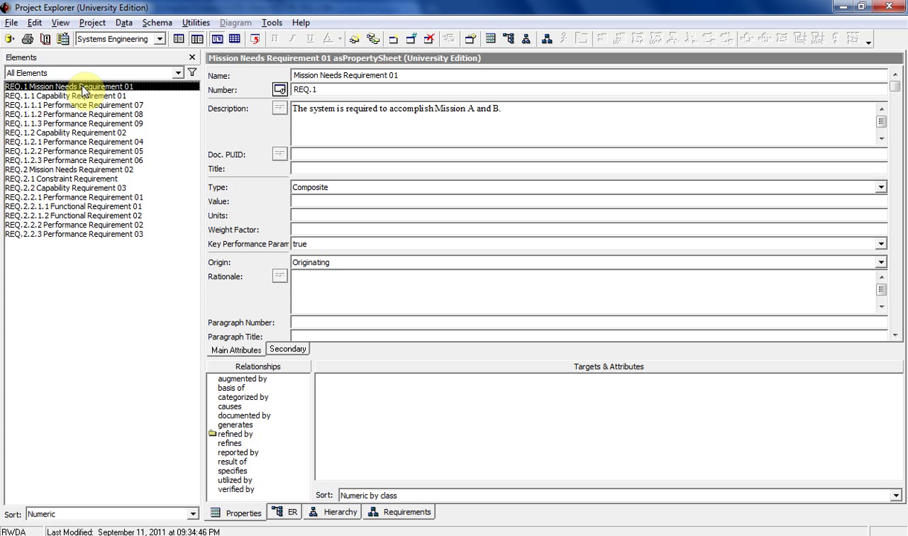
Show the requirements of Mission Needs Requirement 01 in the tabular view.
left_click(237, 39)
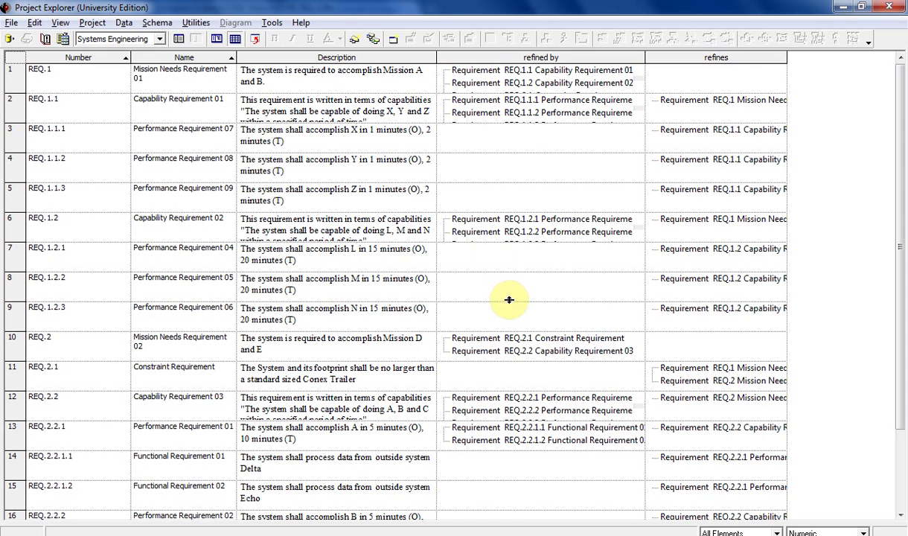
left_click_drag(564, 302, 509, 299)
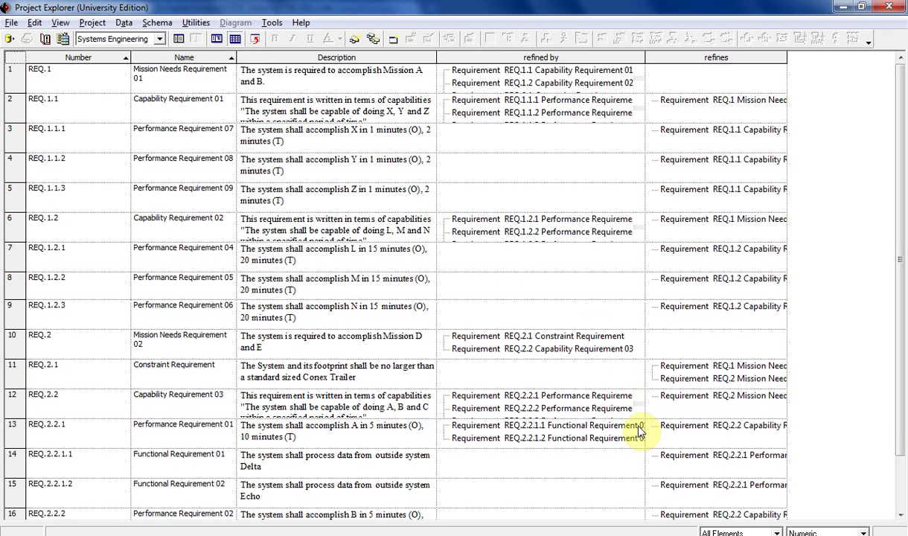
left_click_drag(900, 273, 902, 328)
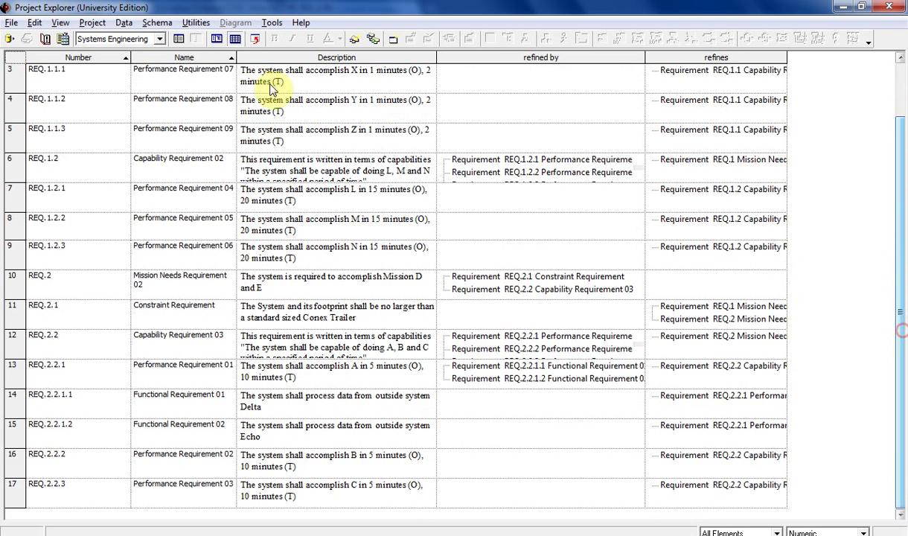
left_click(235, 40)
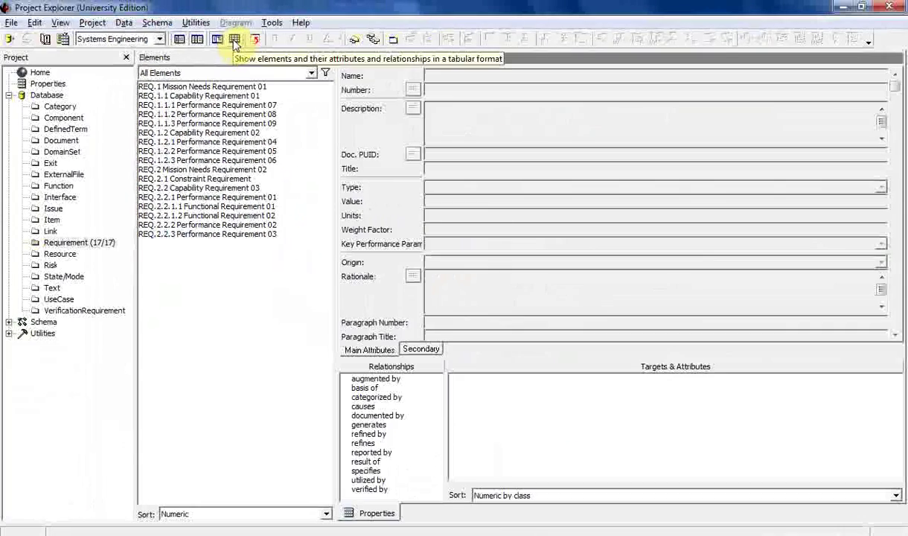
left_click(212, 87)
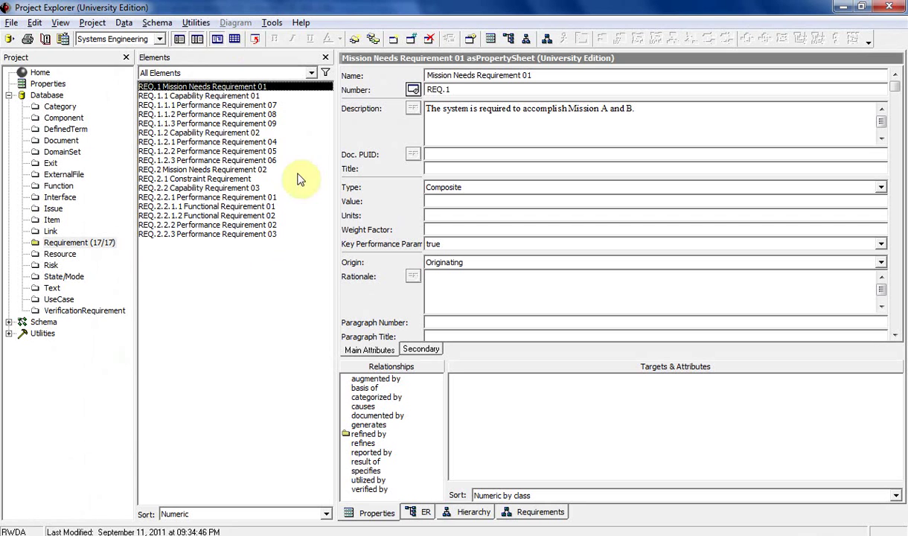
left_click(235, 38)
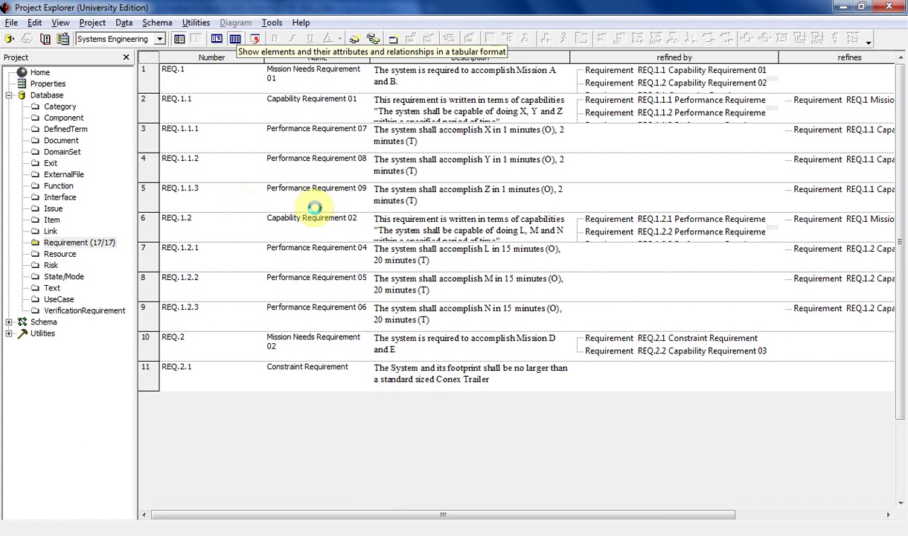
Hide the Project pane and make all table rows taller.
left_click(125, 58)
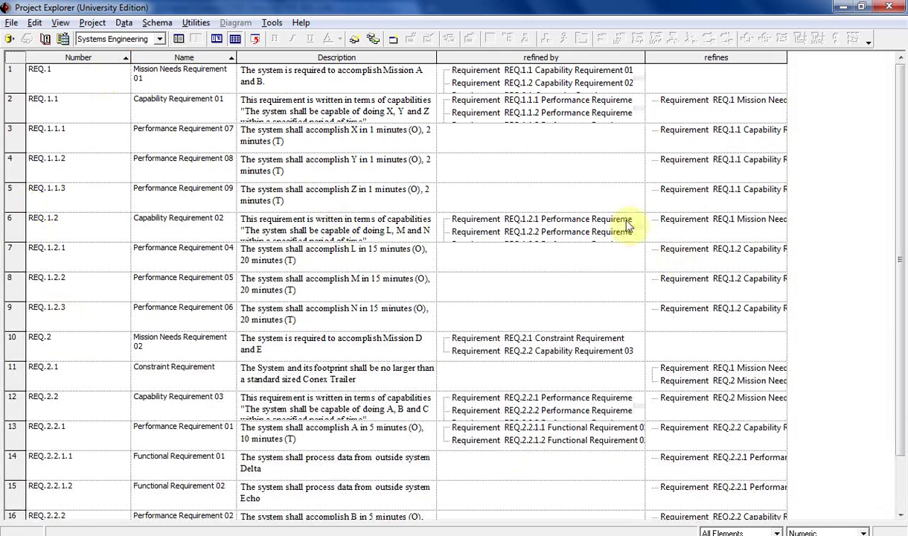
left_click(13, 58)
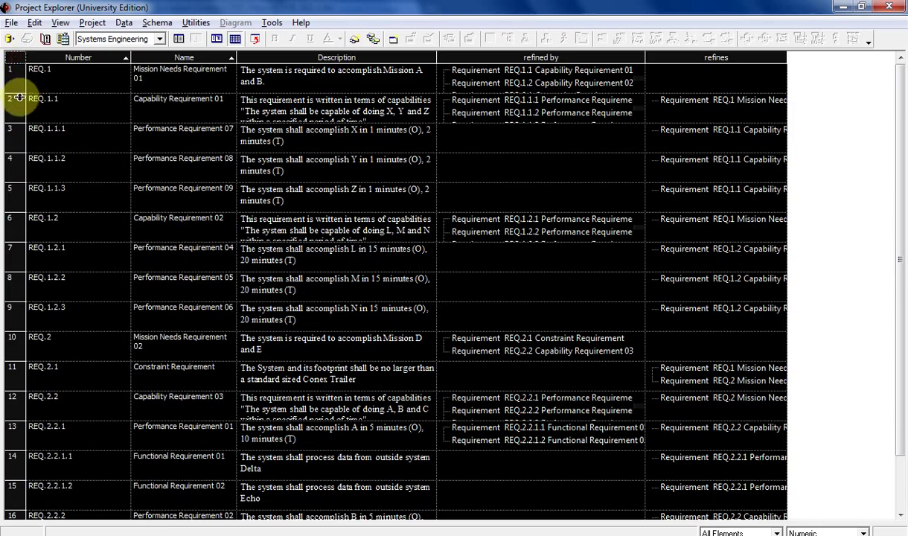
left_click_drag(17, 97, 13, 102)
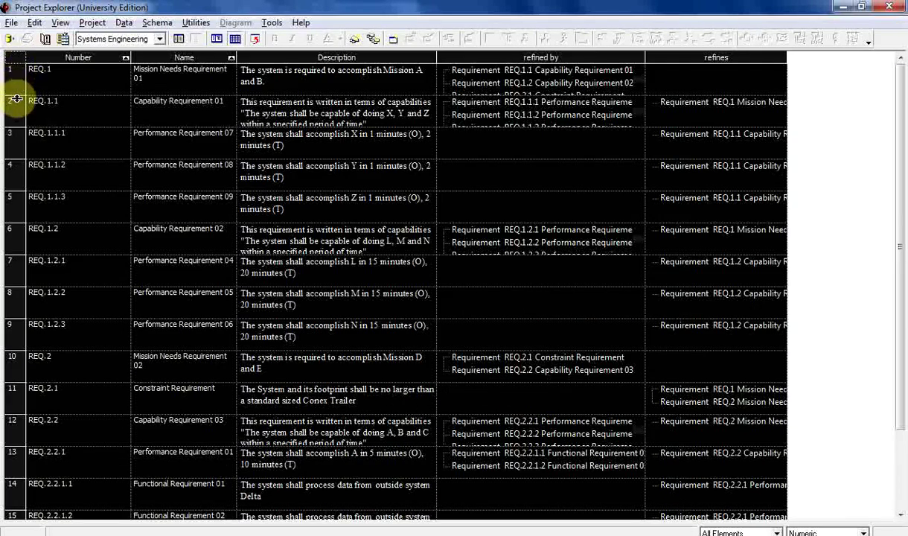
left_click_drag(16, 97, 17, 128)
Widen the refines column so its full text shows.
left_click(345, 223)
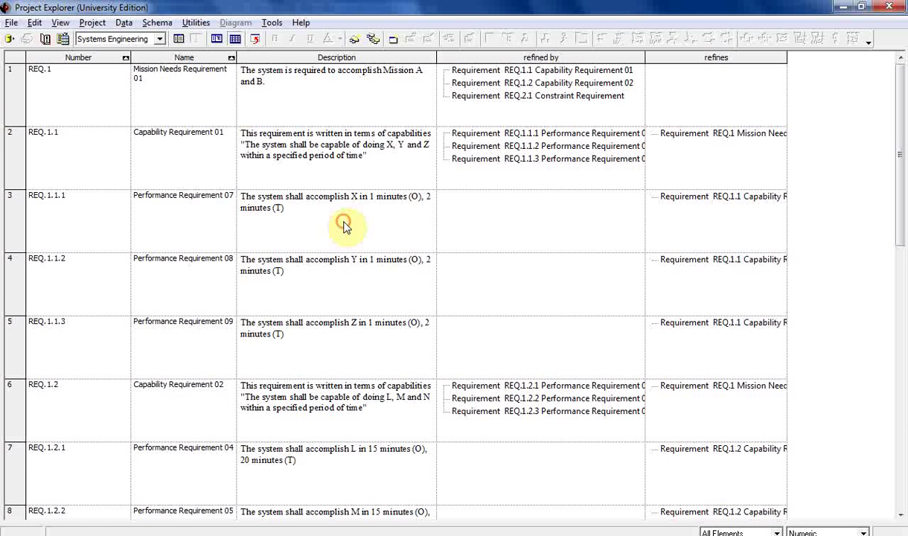
left_click_drag(898, 193, 900, 104)
left_click_drag(786, 55, 870, 58)
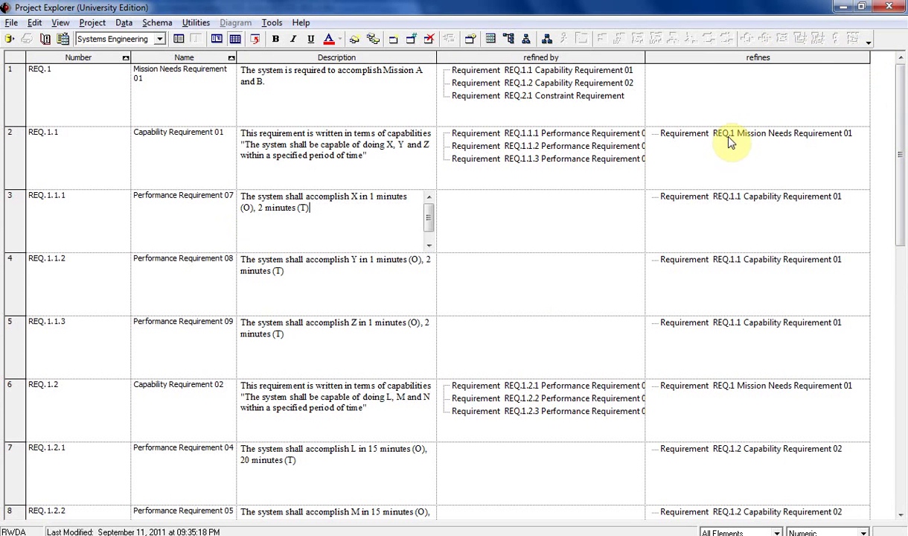
scroll(696, 182, "down", 1)
scroll(726, 185, "up", 1)
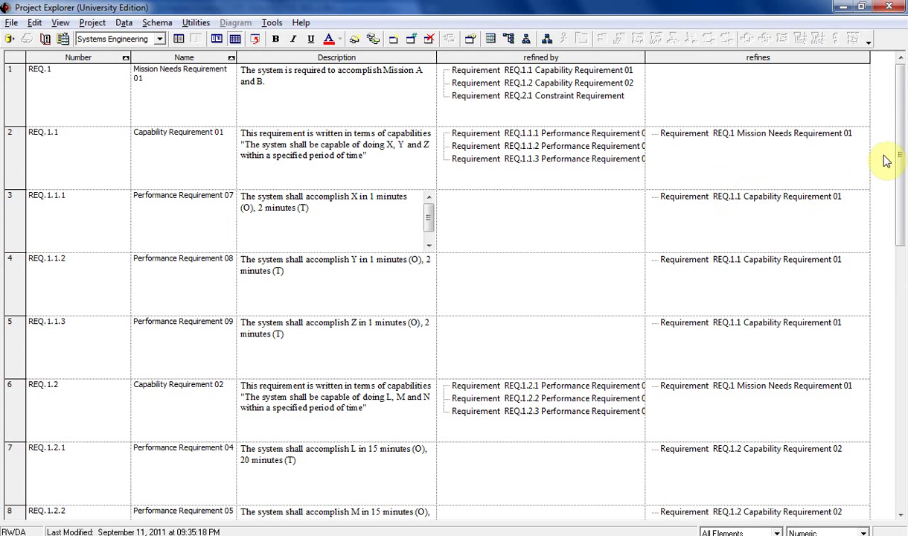
left_click_drag(902, 153, 902, 420)
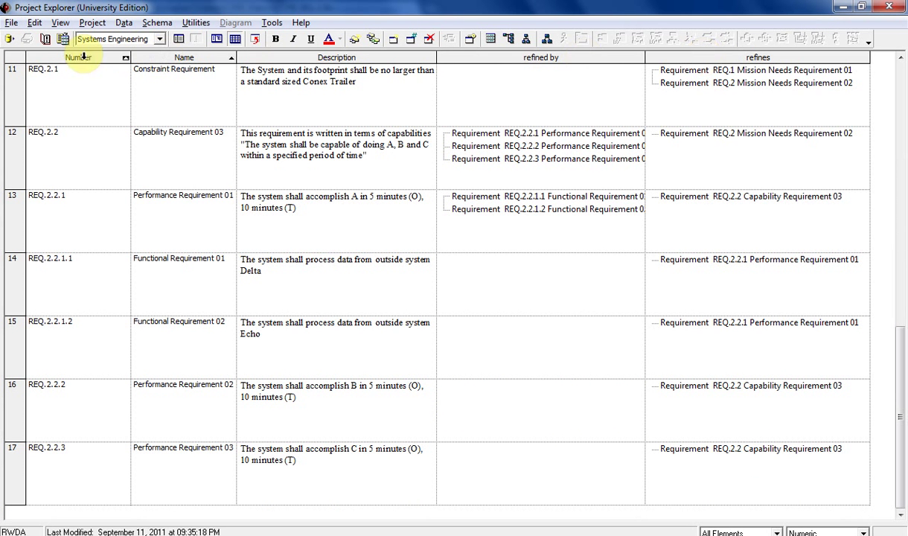
Copy all 17 requirement rows of the table.
left_click(16, 58)
right_click(111, 154)
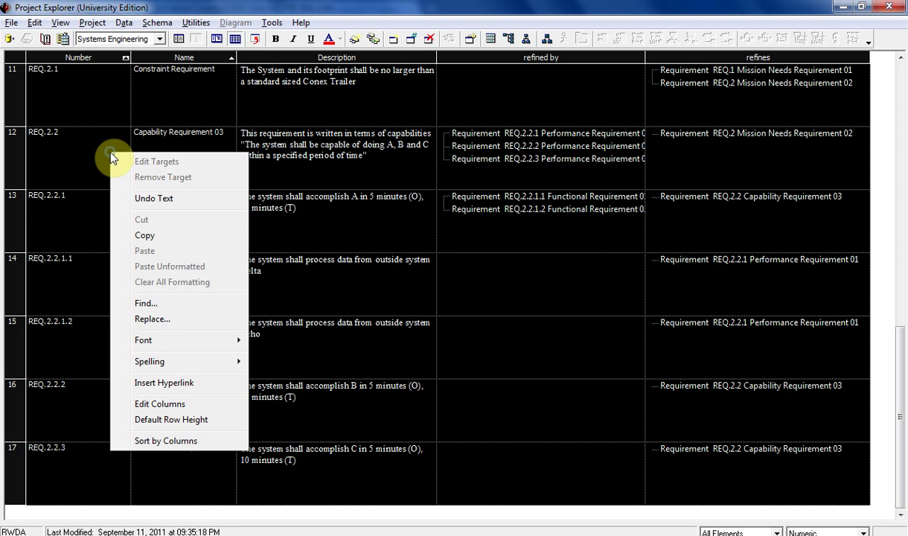
left_click(146, 235)
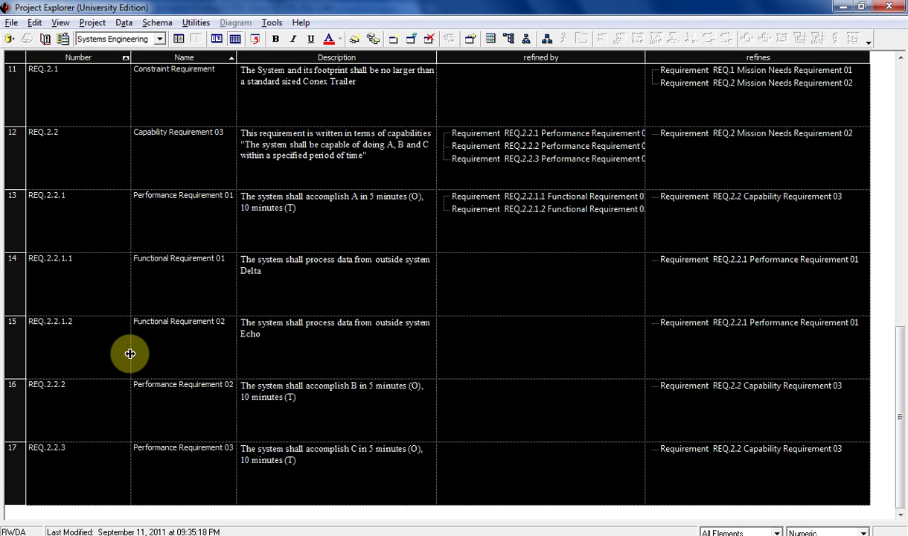
Launch Excel through the Run prompt to get a blank Book1 workbook.
key("super+r")
type("excel")
key("Return")
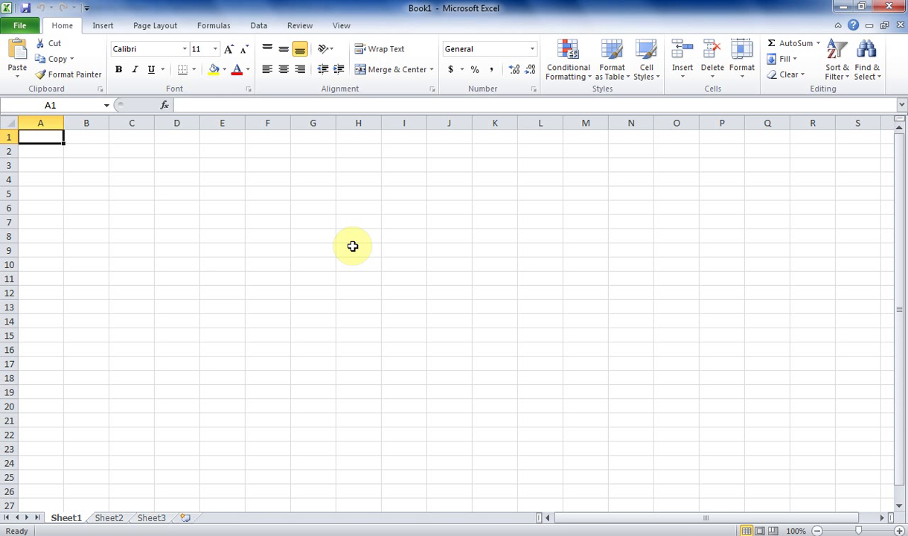
Paste the 17 requirement rows at A1 and turn on Wrap text for them.
key("ctrl+v")
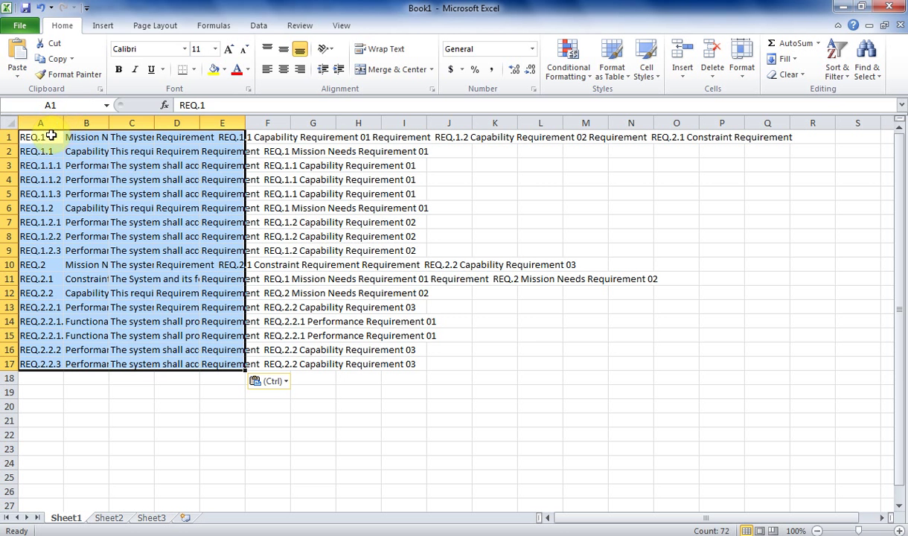
right_click(47, 133)
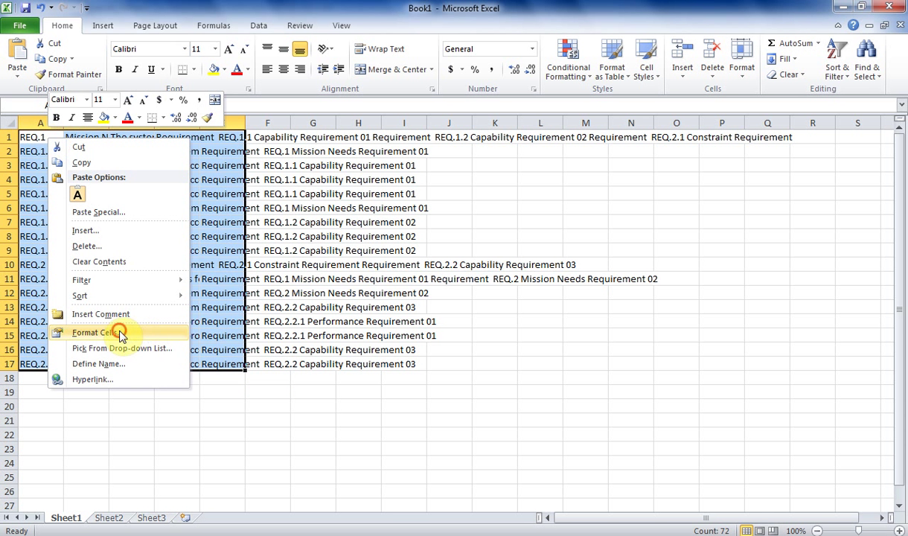
left_click(119, 332)
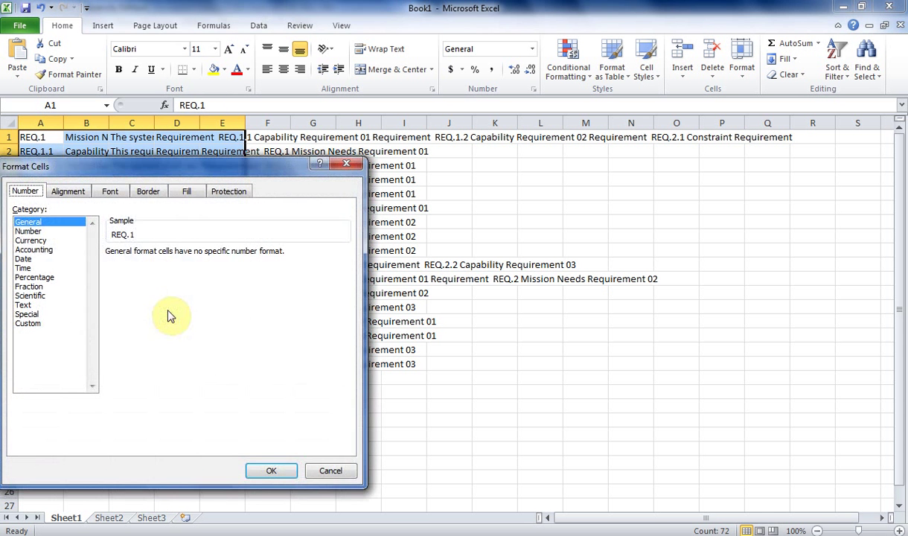
left_click(72, 191)
left_click(25, 314)
left_click(274, 471)
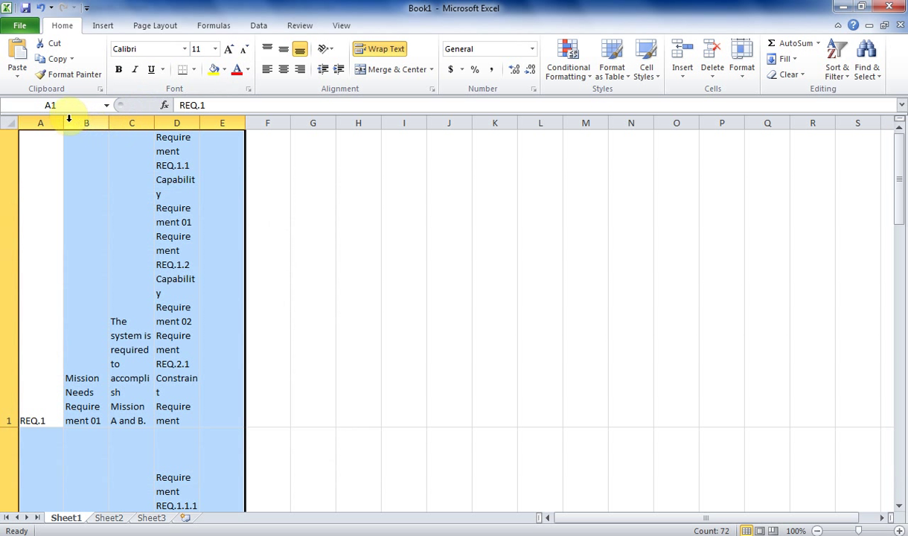
Widen column A, then give every column that same width.
left_click_drag(64, 123, 152, 123)
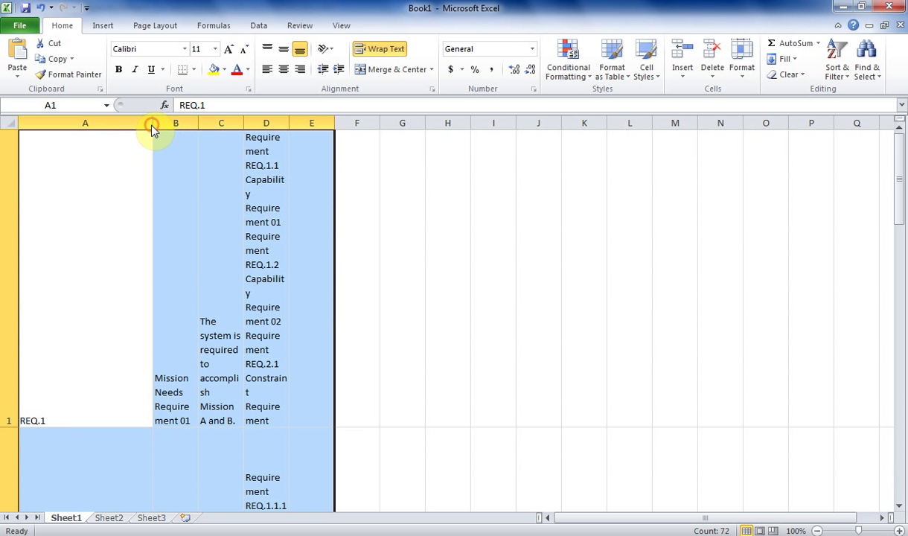
left_click(10, 124)
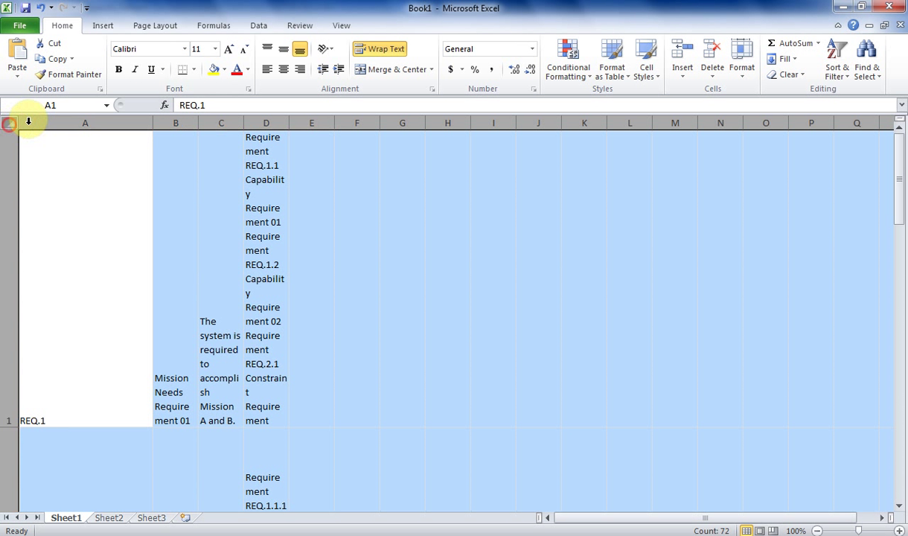
left_click(152, 122)
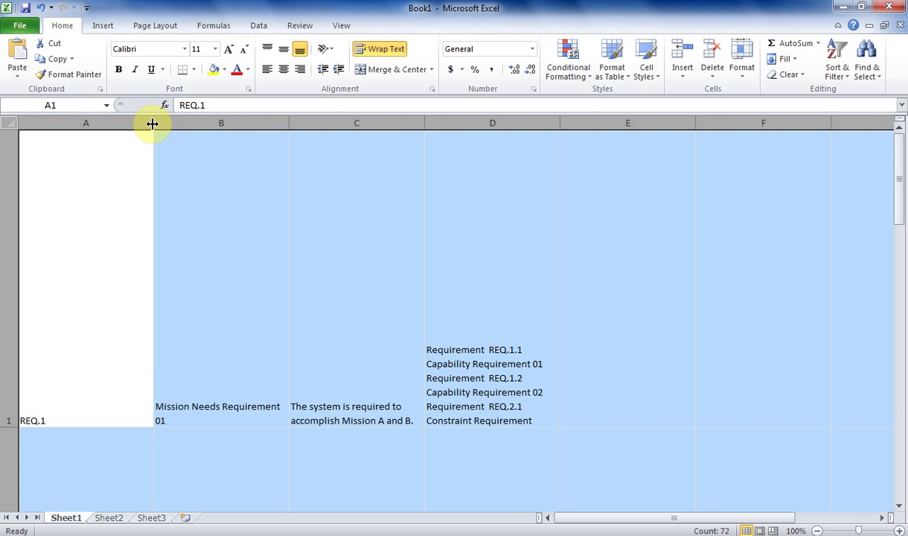
Widen all columns further, then AutoFit the row heights and column widths.
left_click_drag(152, 124, 192, 124)
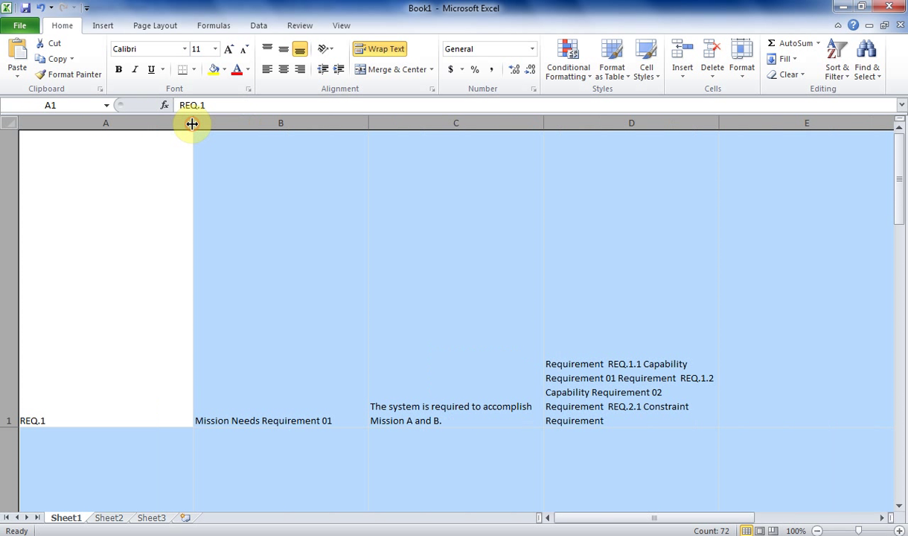
double_click(9, 427)
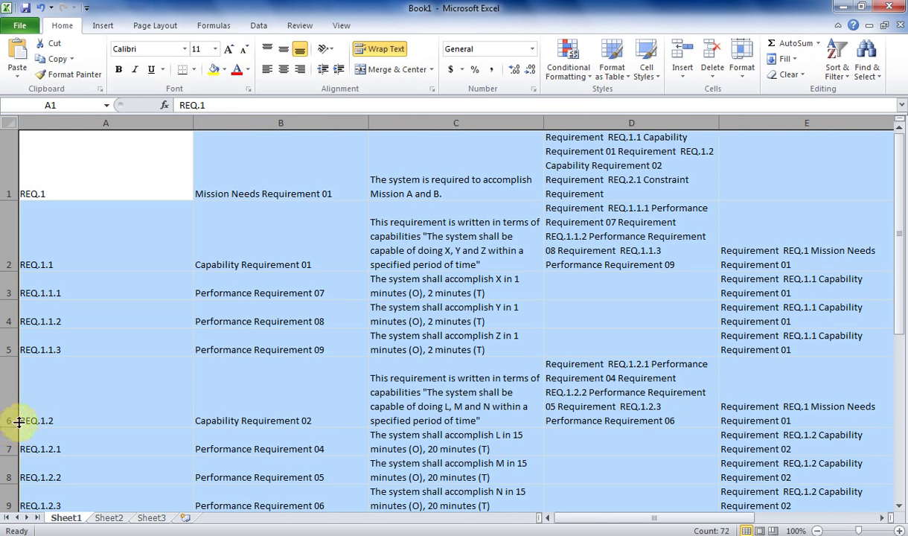
double_click(368, 123)
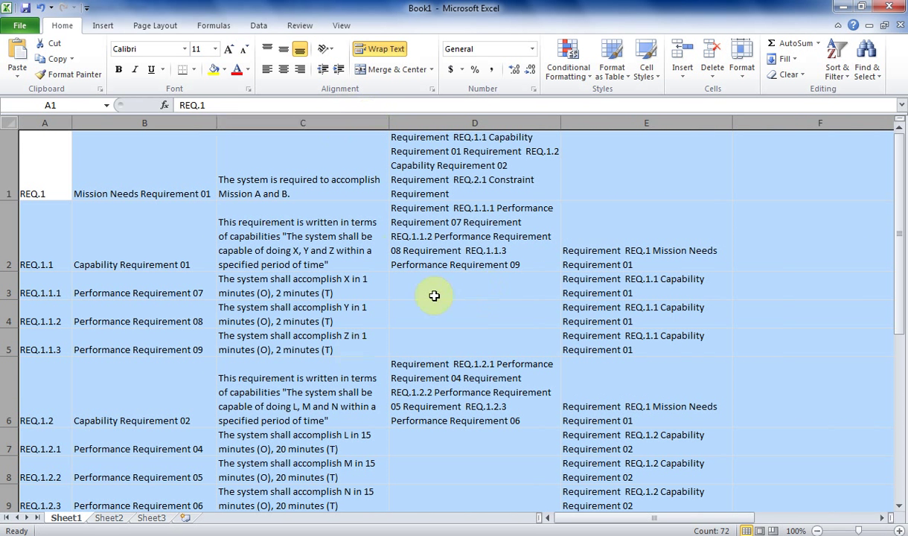
Apply All Borders to every cell of the requirements table.
right_click(297, 171)
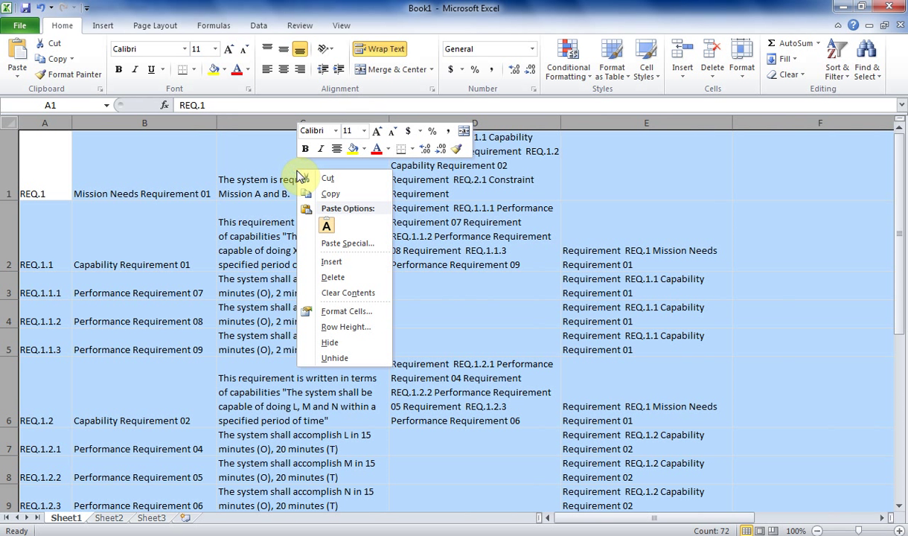
left_click(412, 150)
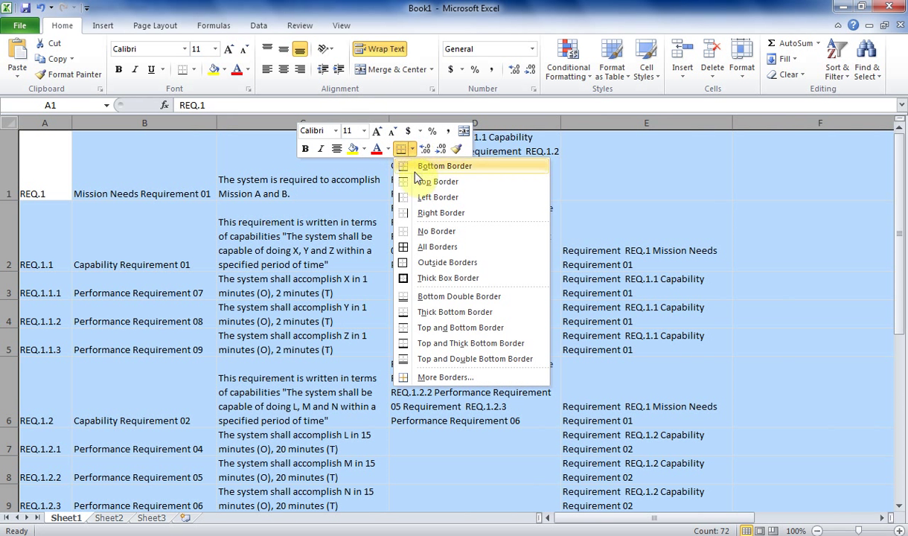
left_click(438, 246)
left_click(403, 265)
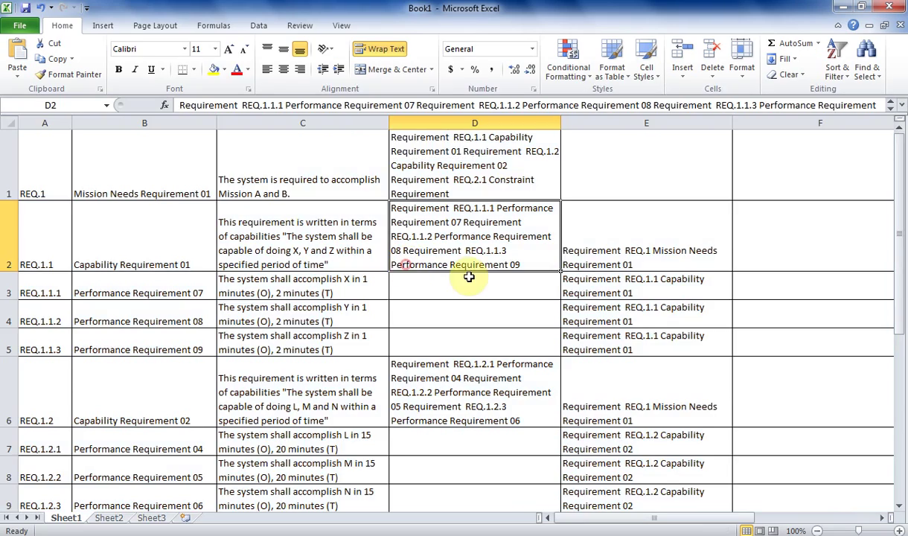
scroll(469, 276, "down", 5)
scroll(469, 276, "up", 2)
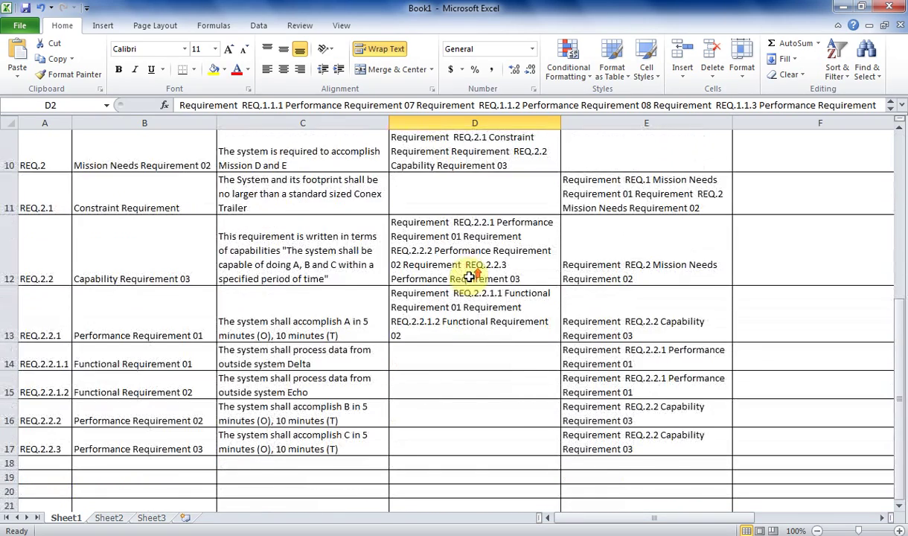
scroll(469, 277, "up", 3)
scroll(467, 276, "down", 4)
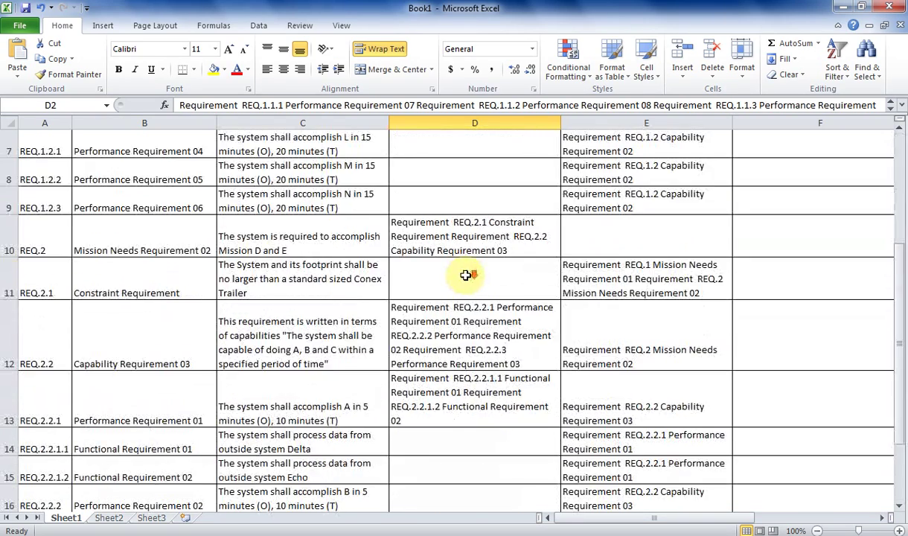
Close the Book1 workbook without saving changes.
left_click_drag(587, 287, 7, 8)
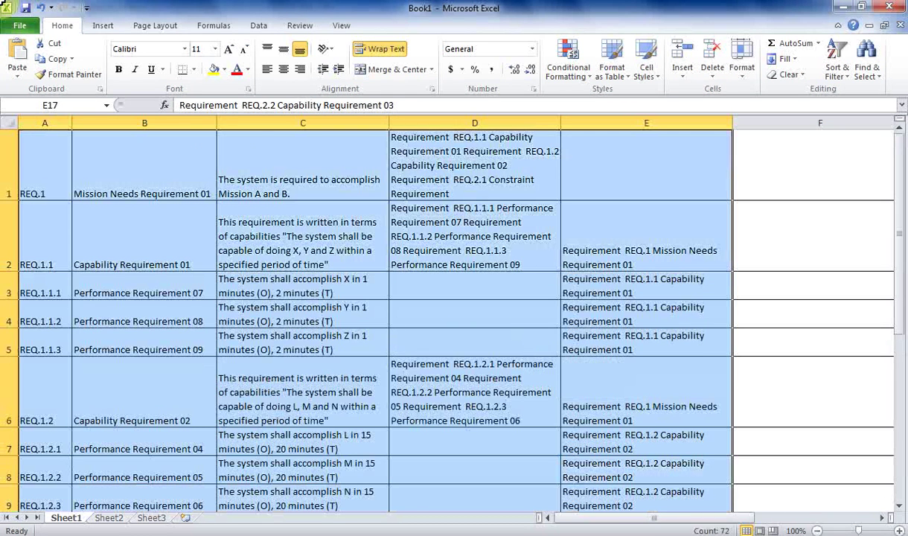
left_click(180, 164)
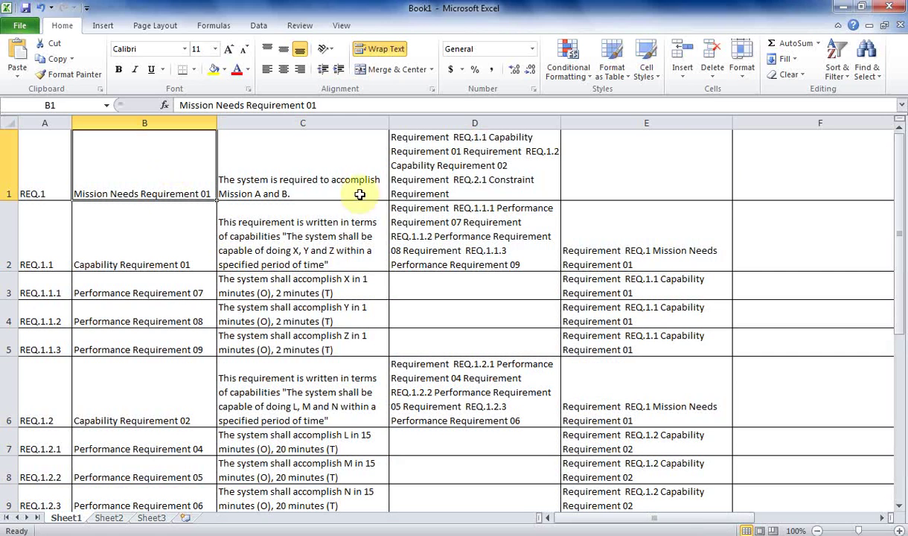
left_click(897, 8)
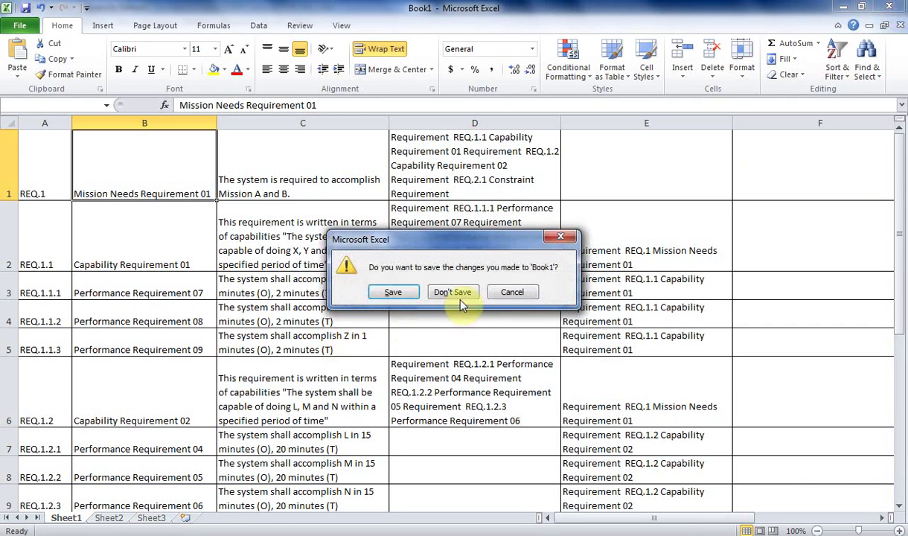
left_click(454, 290)
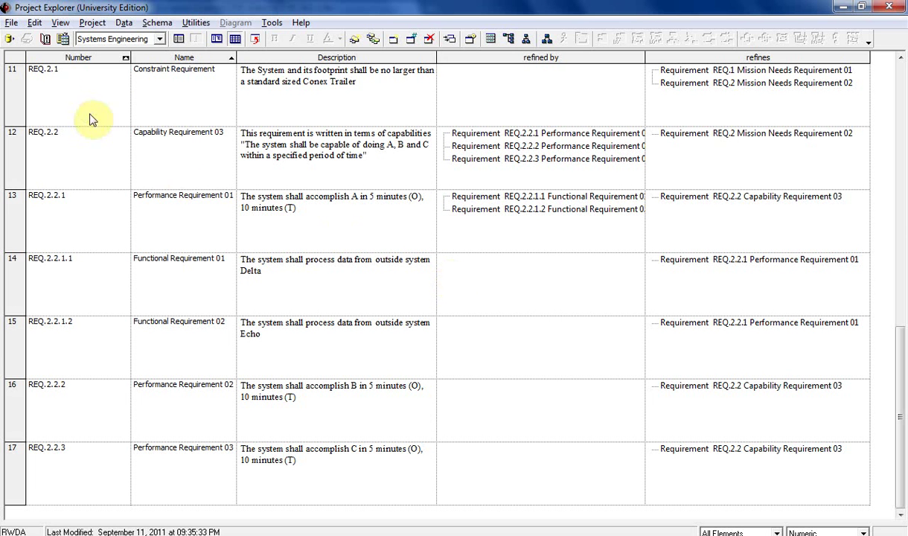
Show the Project tree and Elements list, and open REQ.1 Mission Needs Requirement 01's properties.
left_click(181, 40)
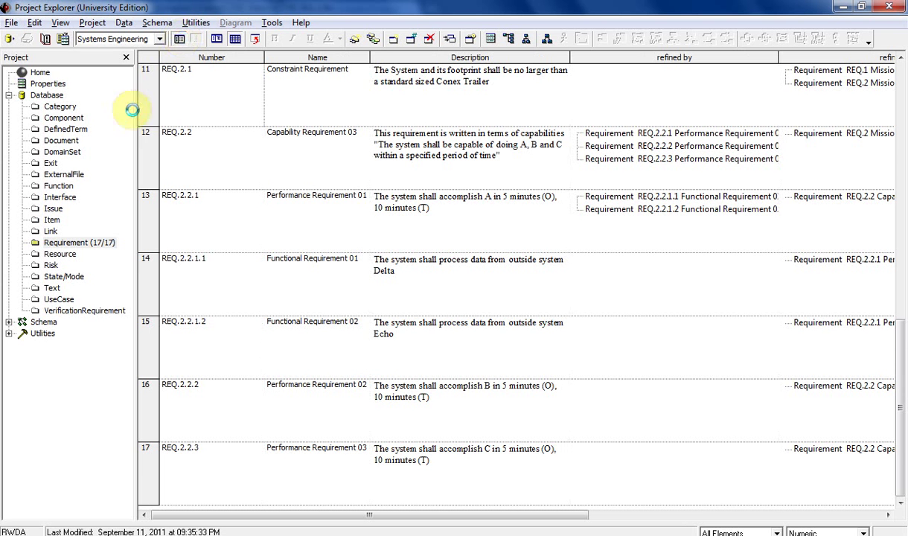
left_click(220, 40)
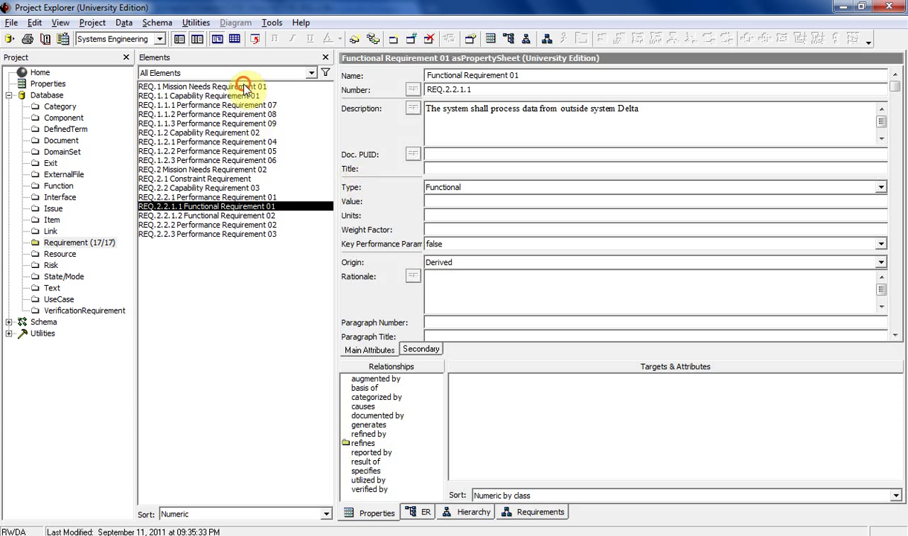
left_click(245, 88)
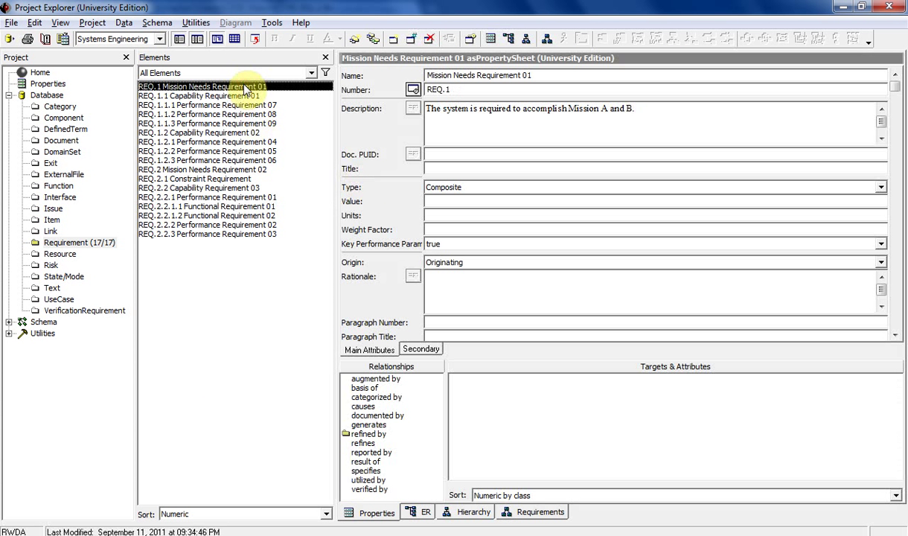